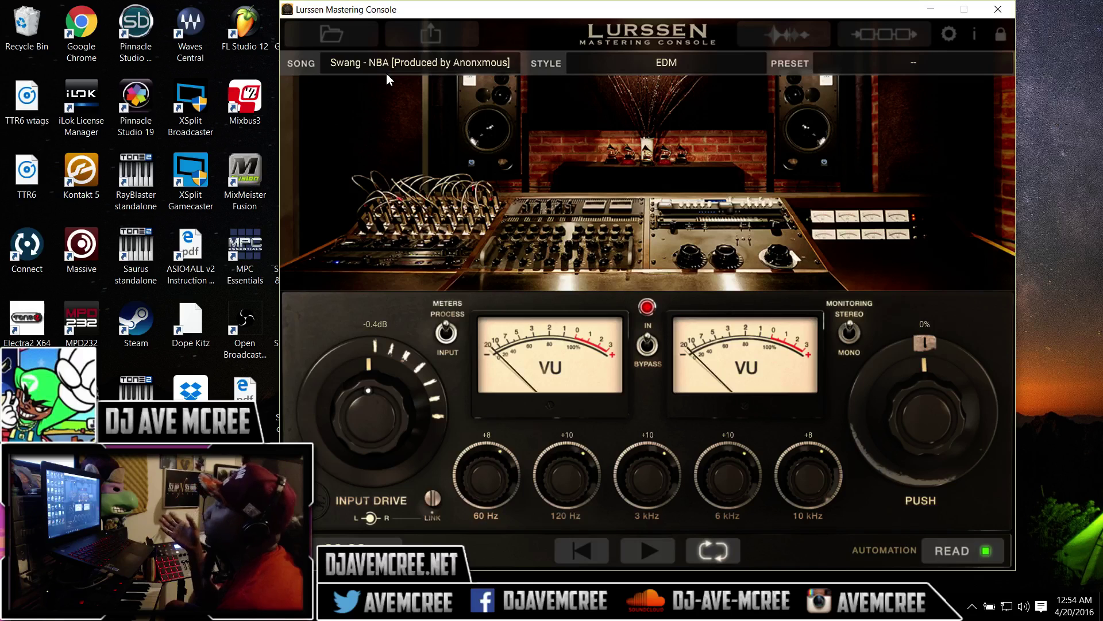
Step: Display the song's waveform and compare the processed sound with the bypassed signal during playback
left_click(787, 36)
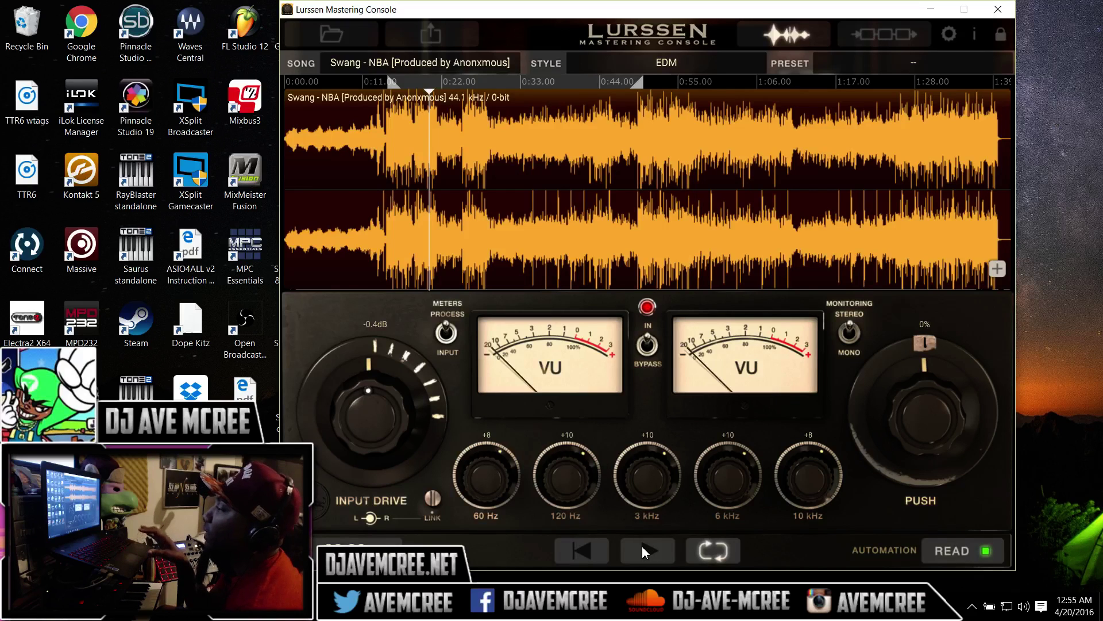
left_click(646, 344)
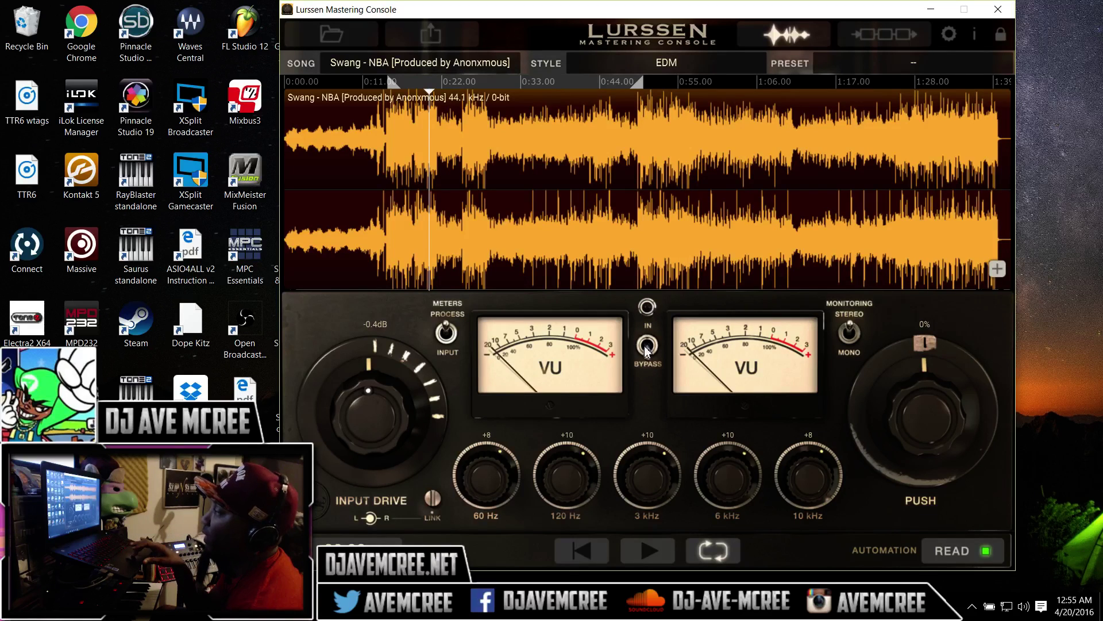
left_click(647, 345)
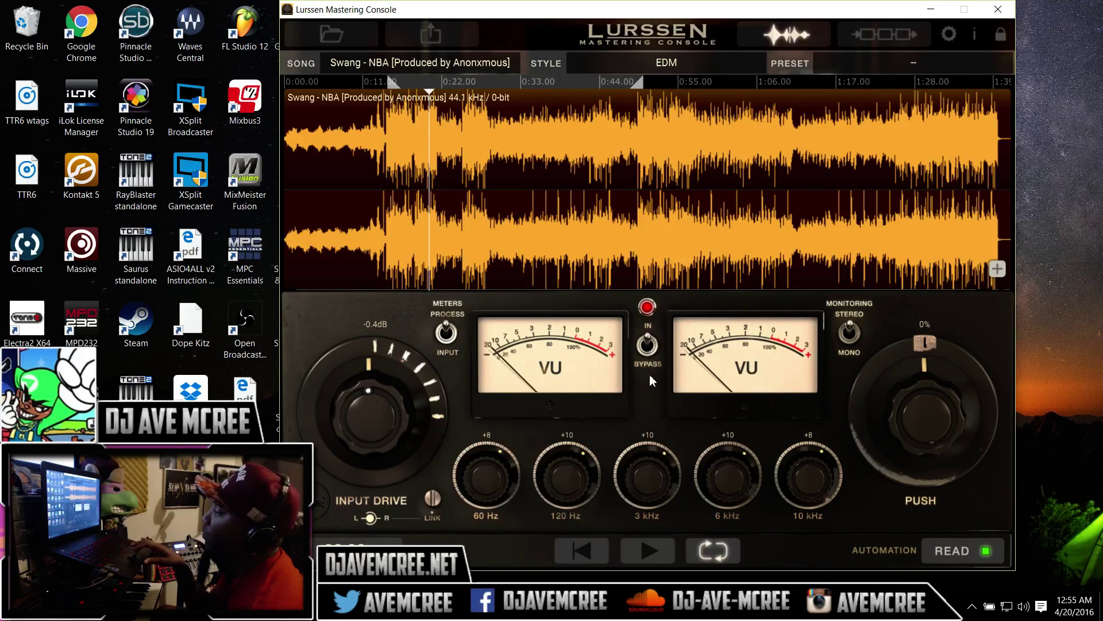
left_click(648, 550)
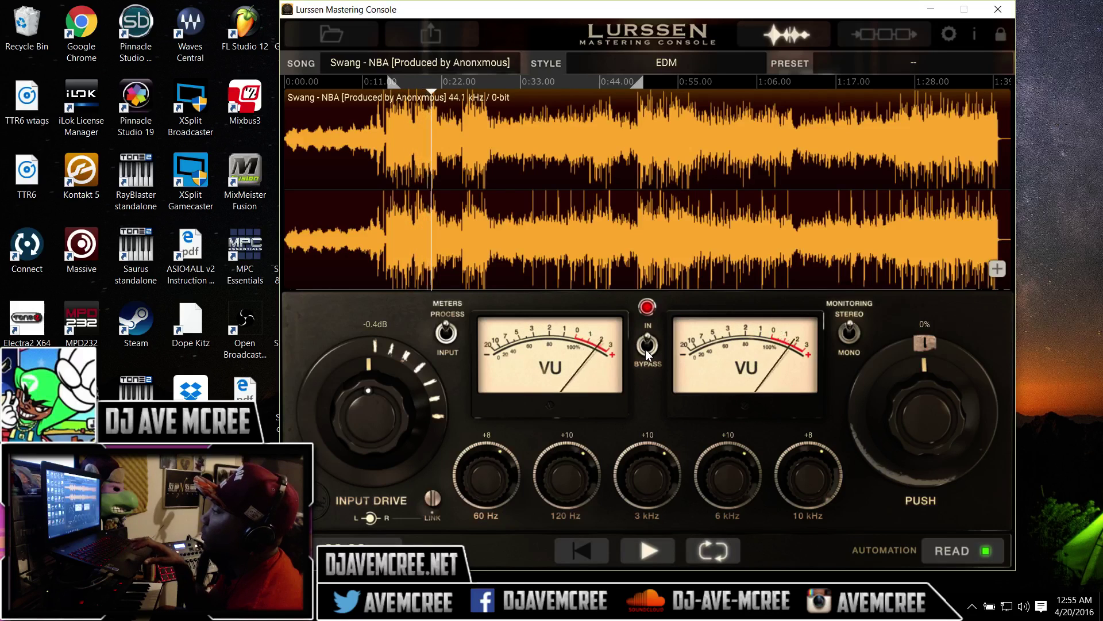
left_click(646, 352)
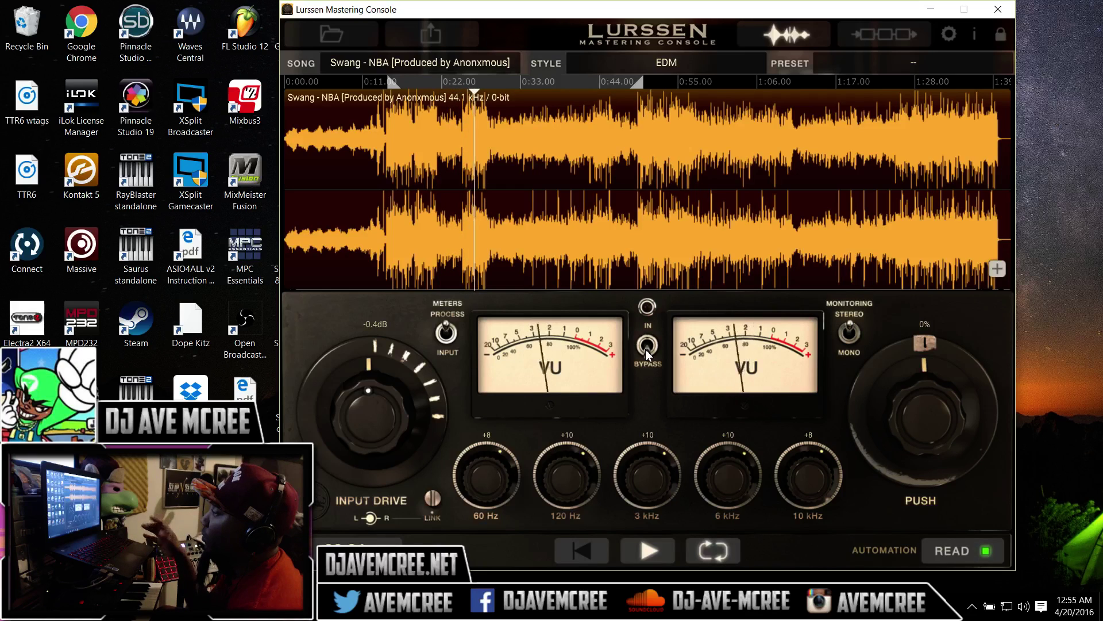
left_click(646, 352)
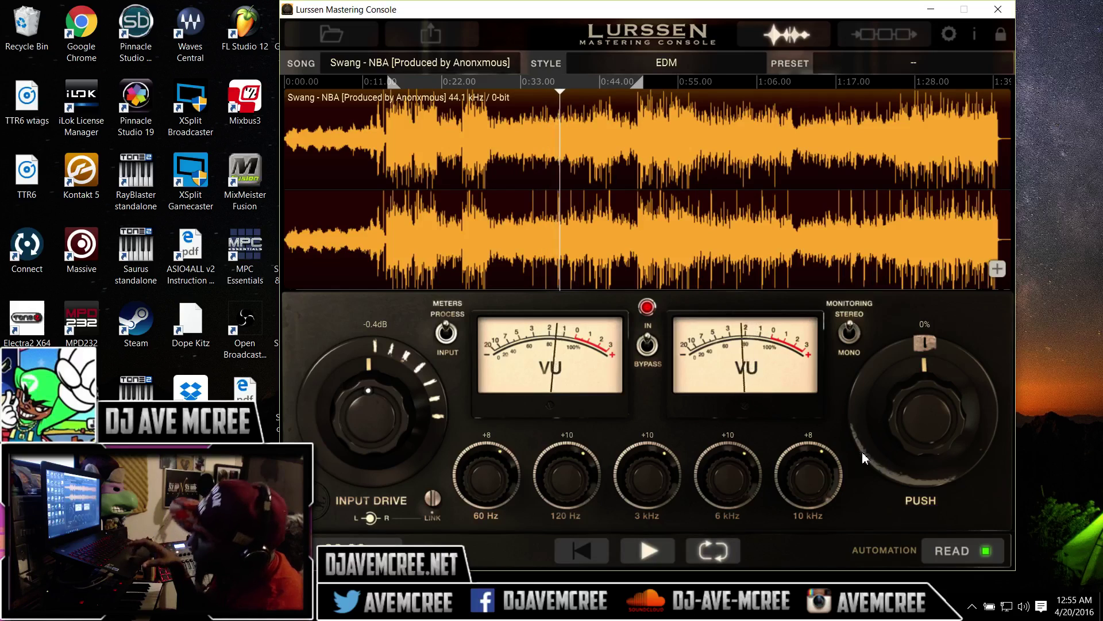
key("space")
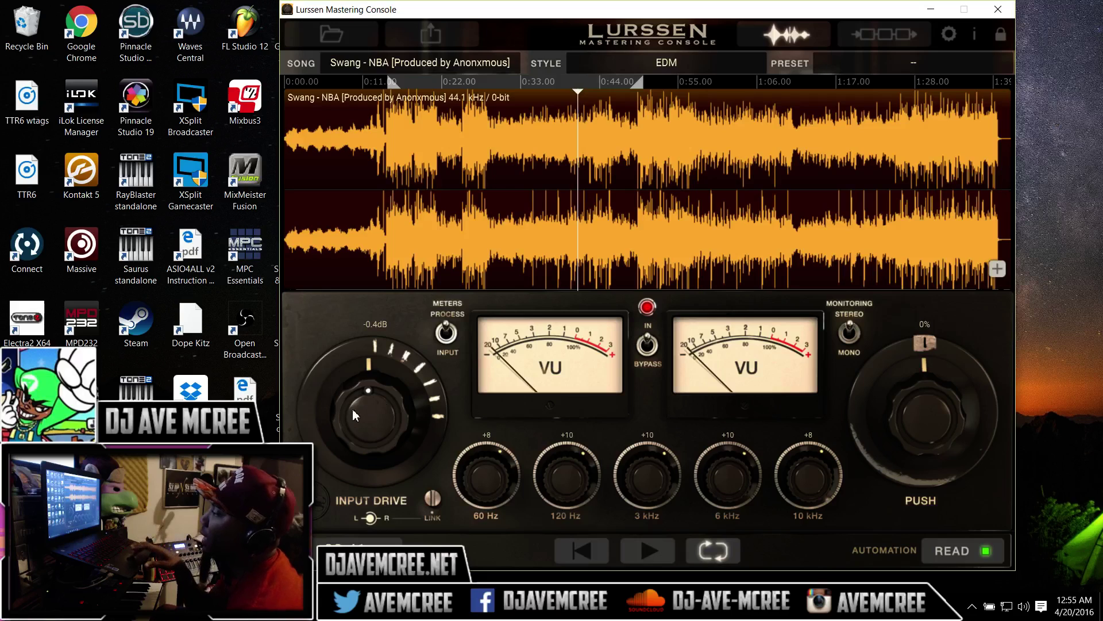
Step: Set the input drive to -3.7 dB while auditioning the song
left_click_drag(383, 418, 384, 439)
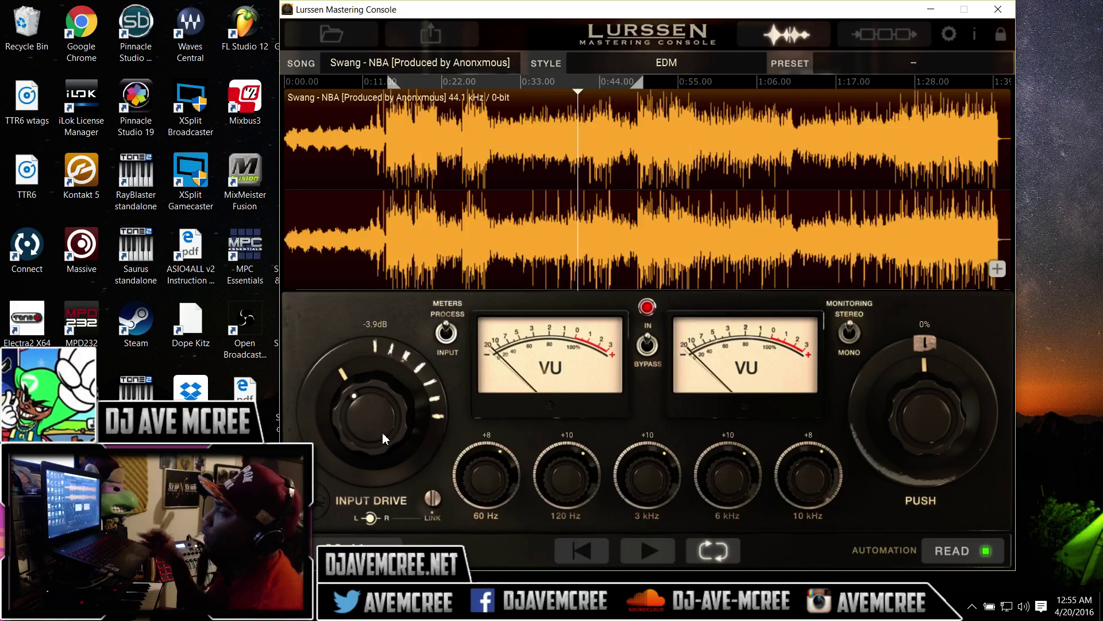
mouse_move(385, 438)
left_mouse_down()
mouse_move(385, 452)
mouse_move(375, 447)
left_mouse_up()
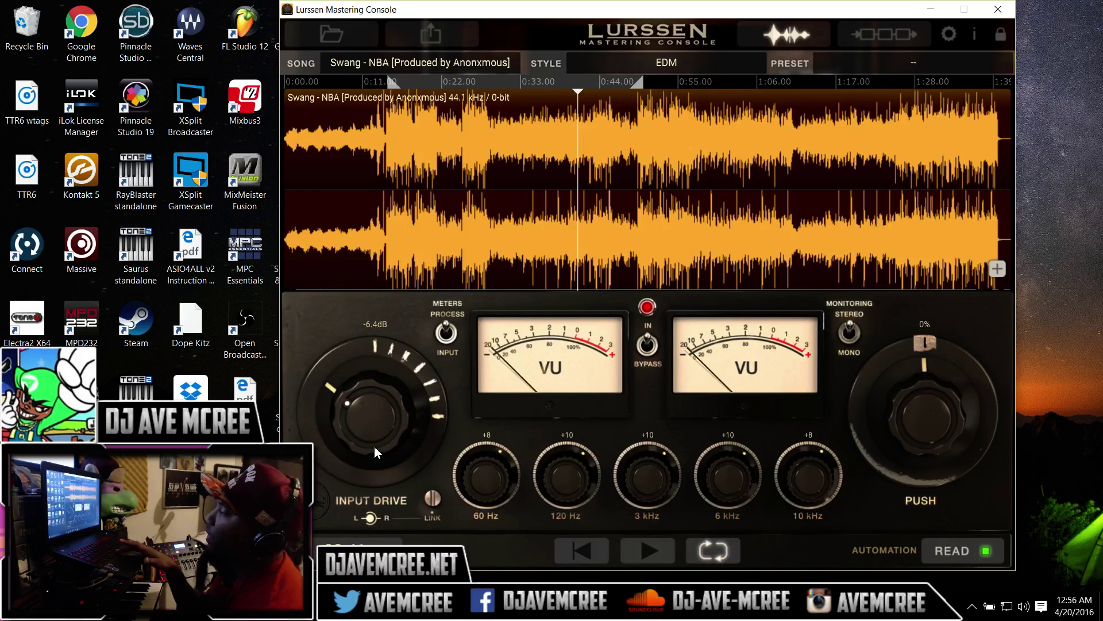
key("space")
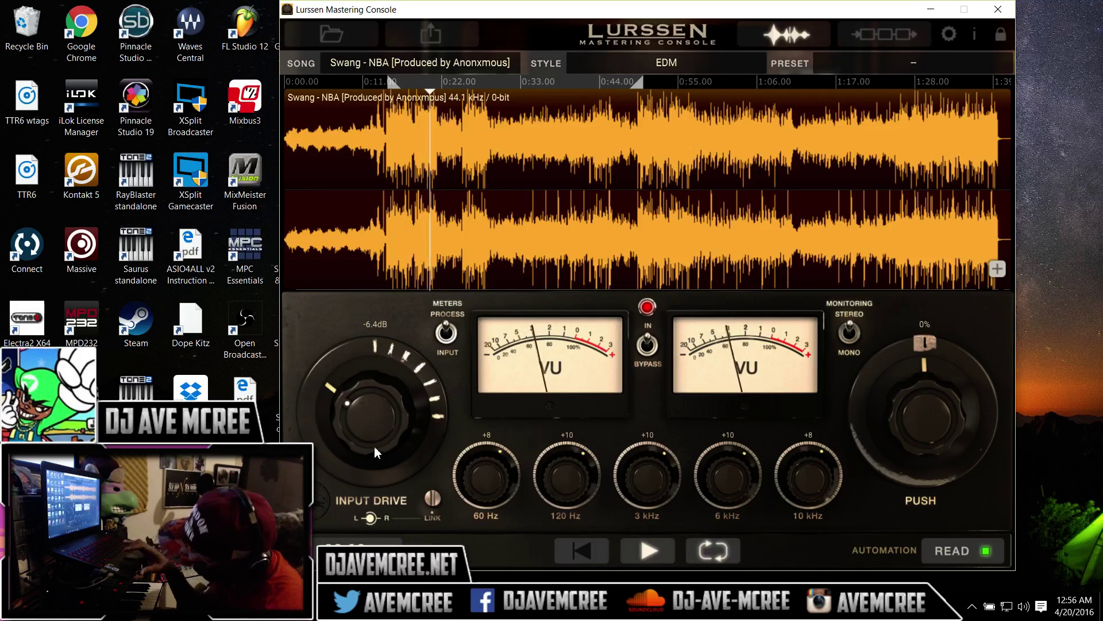
left_click_drag(374, 446, 374, 431)
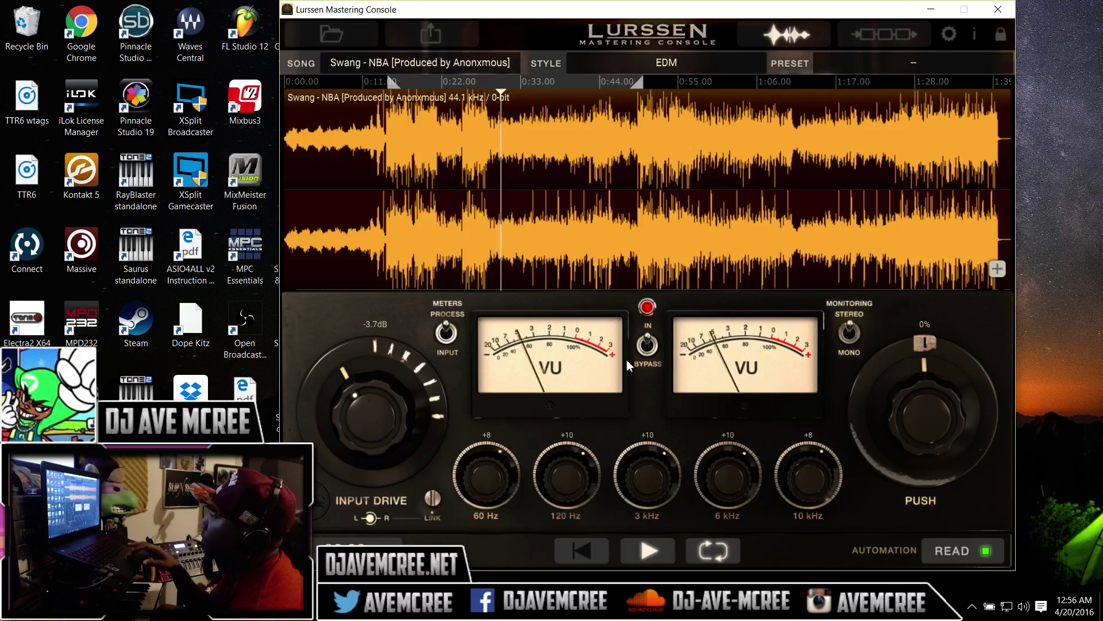
Step: Compare the lowered input drive against the bypassed signal, and stop playback
left_click(646, 346)
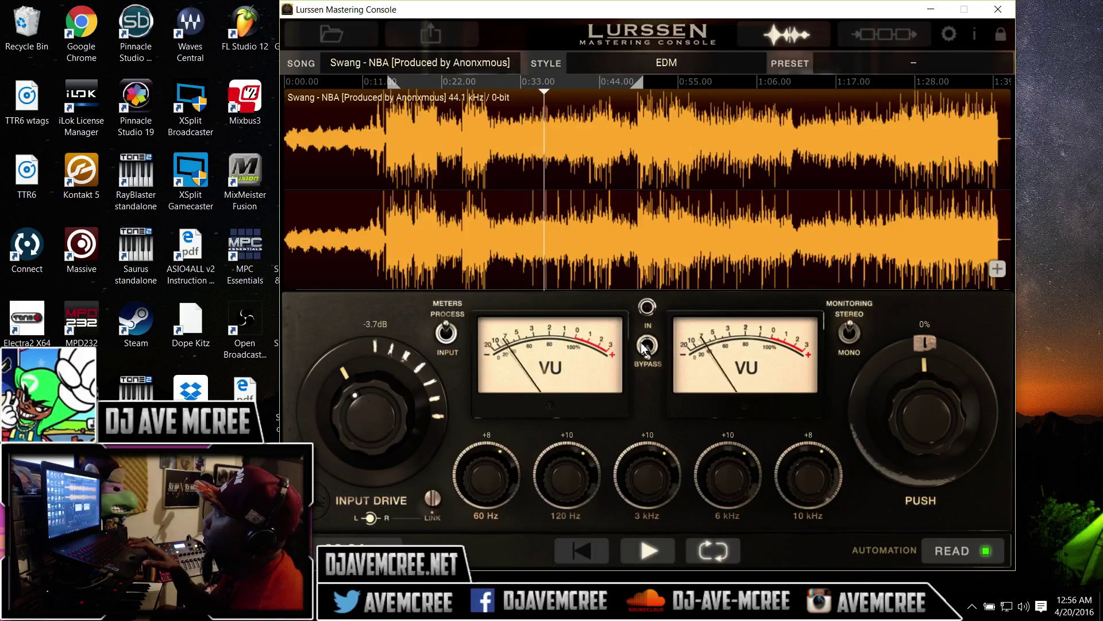
left_click(644, 346)
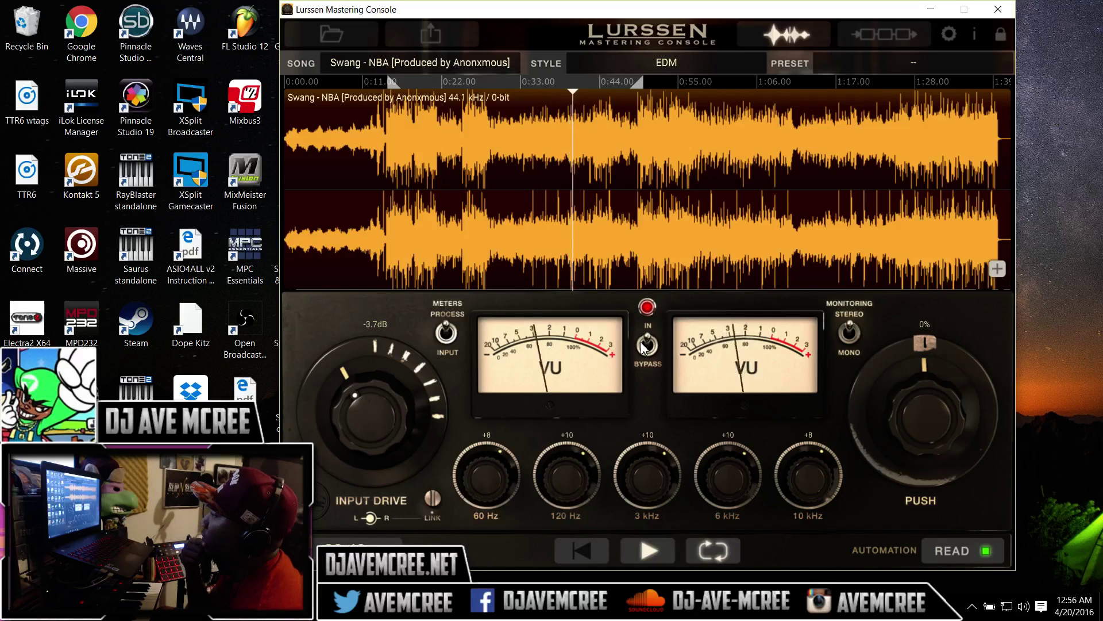
key("space")
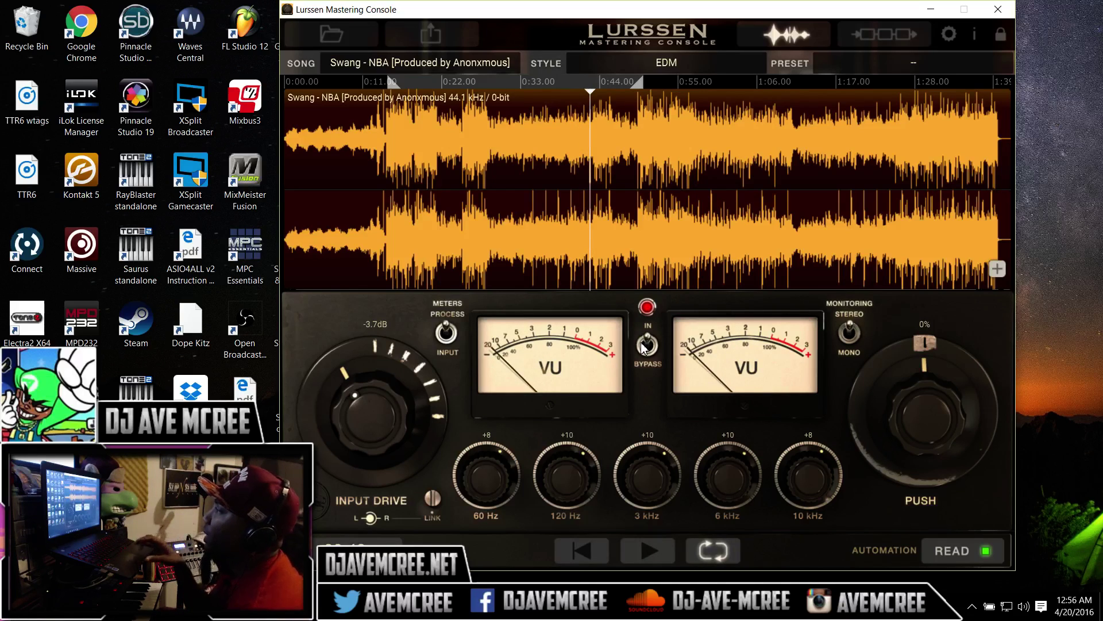
Step: Change the mastering style to Hip Hop (More Glue) and compare it with the bypassed signal during playback
left_click(675, 62)
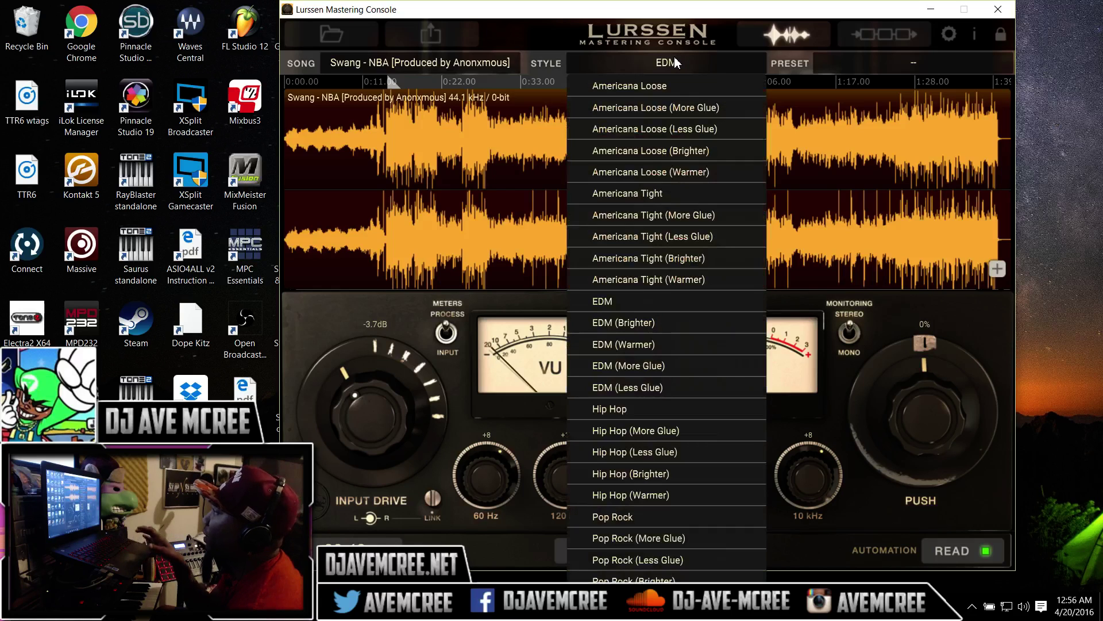
left_click(614, 431)
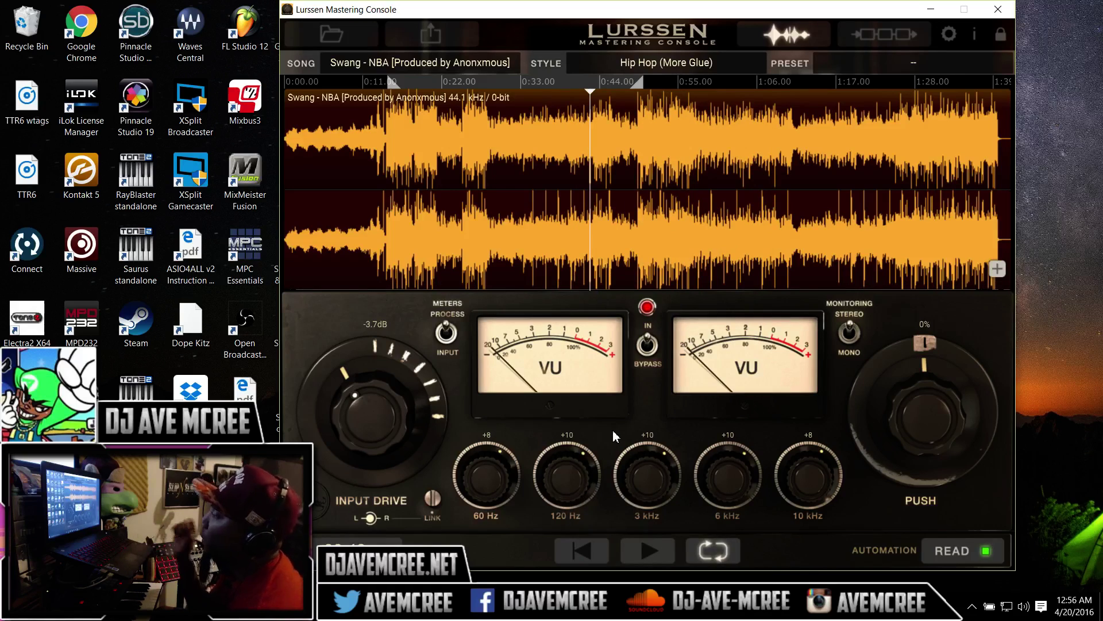
left_click(648, 552)
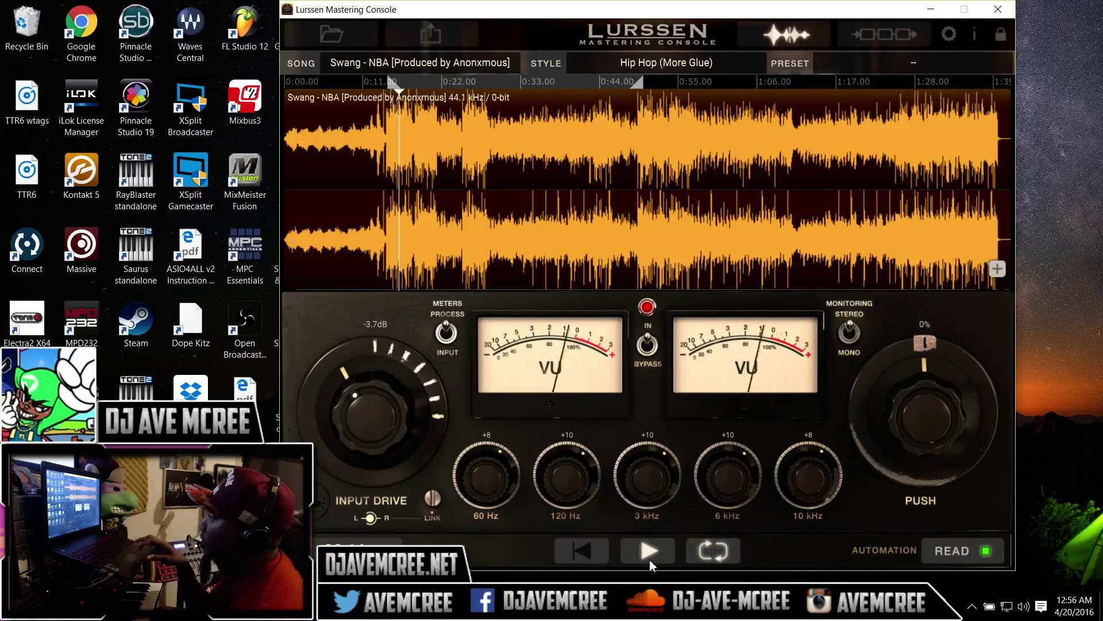
left_click(656, 355)
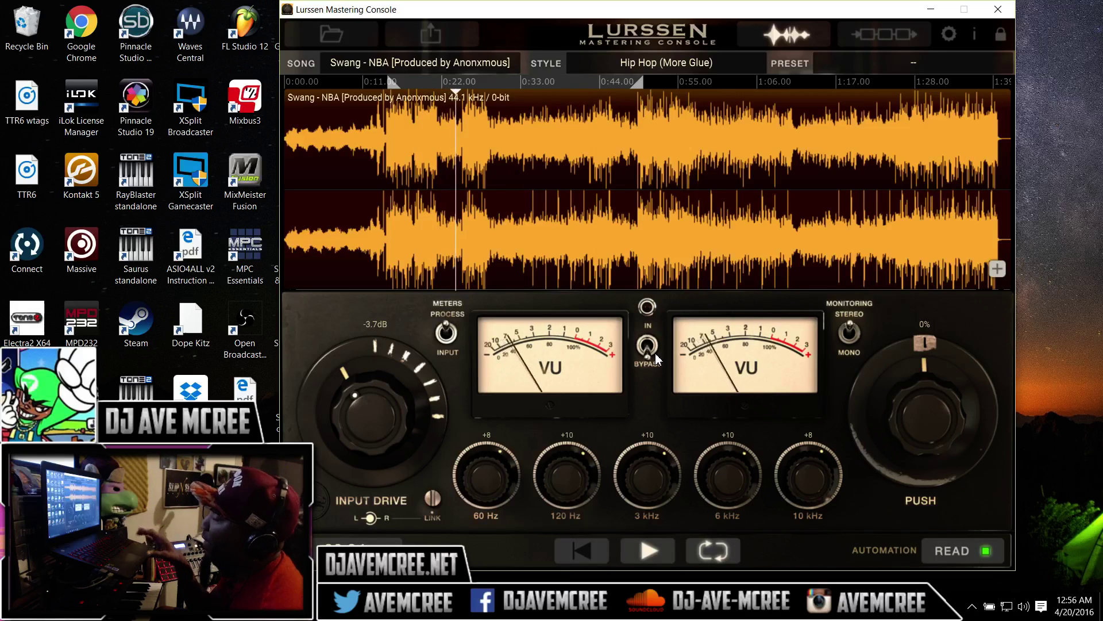
left_click(656, 357)
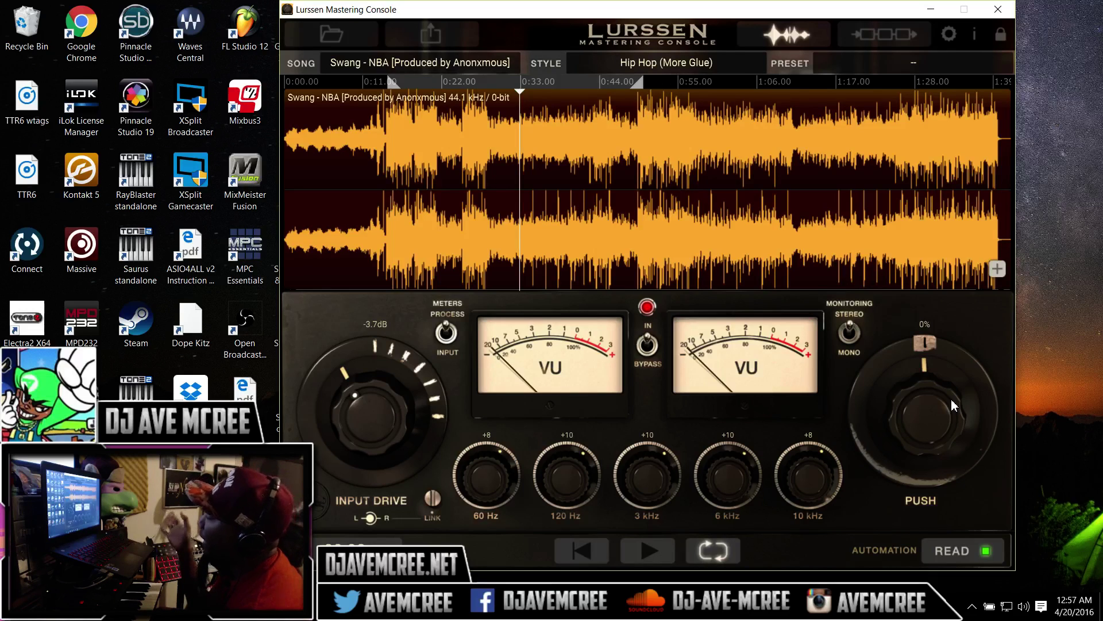
Step: Raise the Push amount to +59% and display the processing chain
left_click_drag(952, 406, 922, 352)
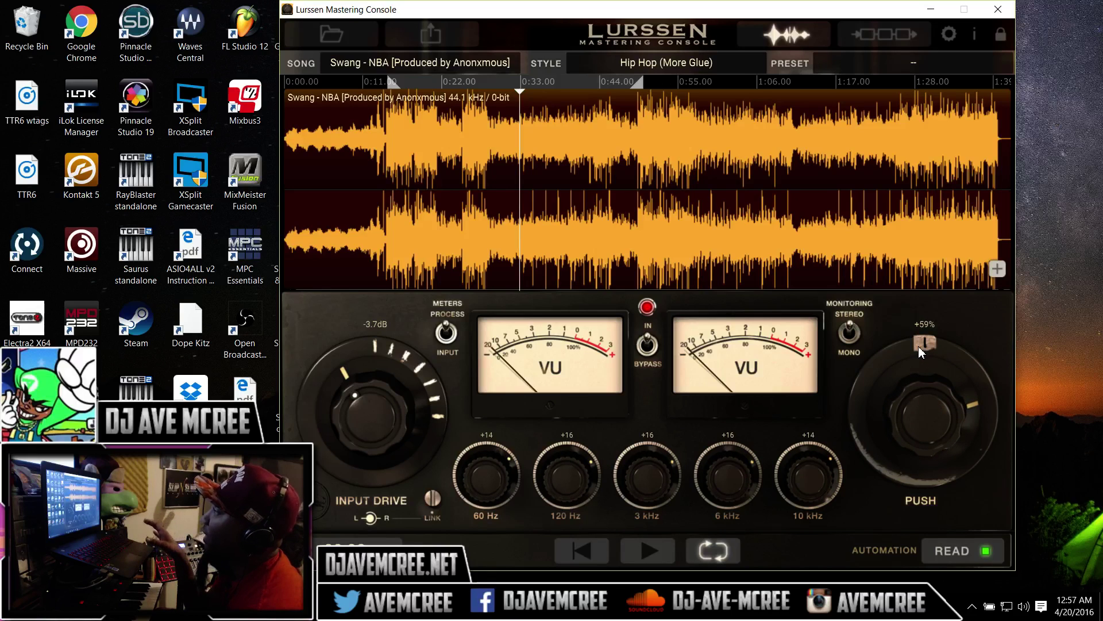
left_click(891, 38)
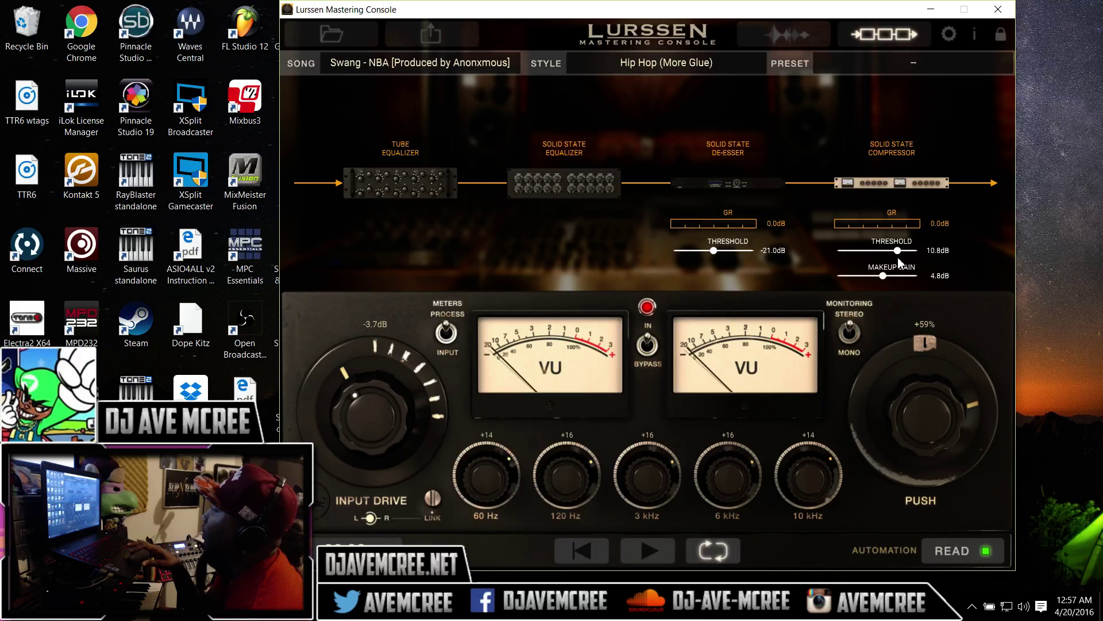
Step: Try the Americana Loose (More Glue) style on the chain, and restore Hip Hop (More Glue)
left_click(692, 66)
left_click(691, 109)
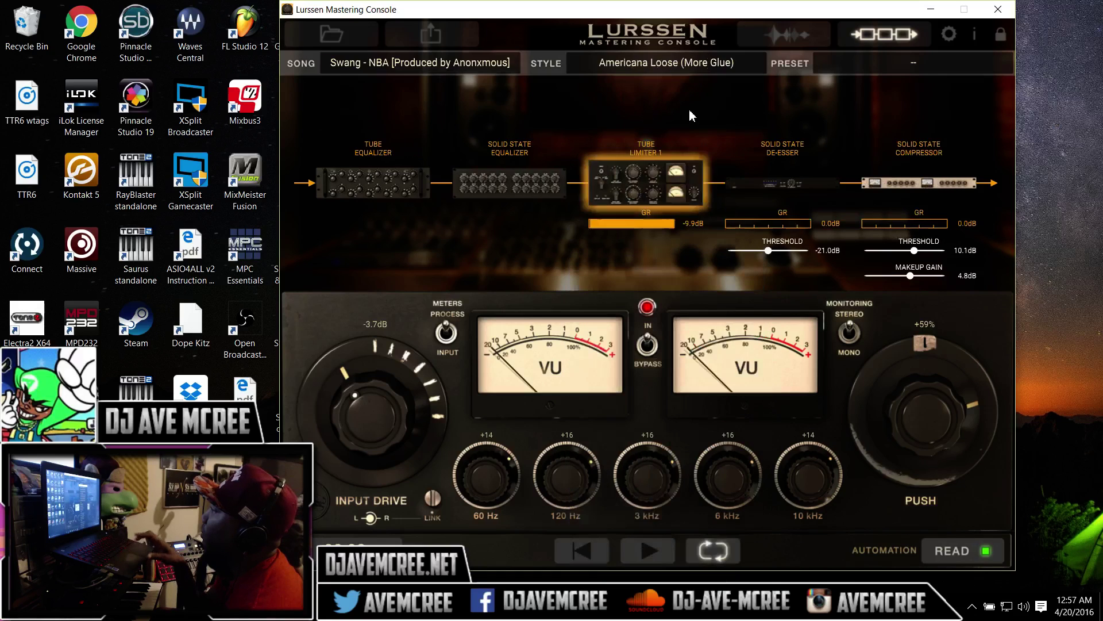
left_click(688, 63)
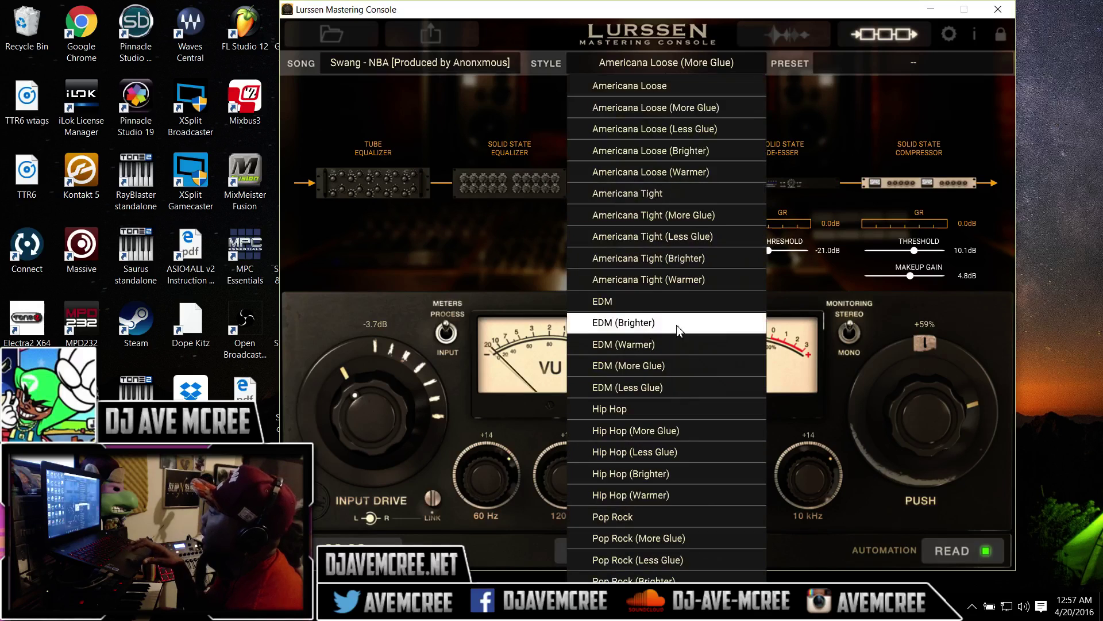
left_click(647, 434)
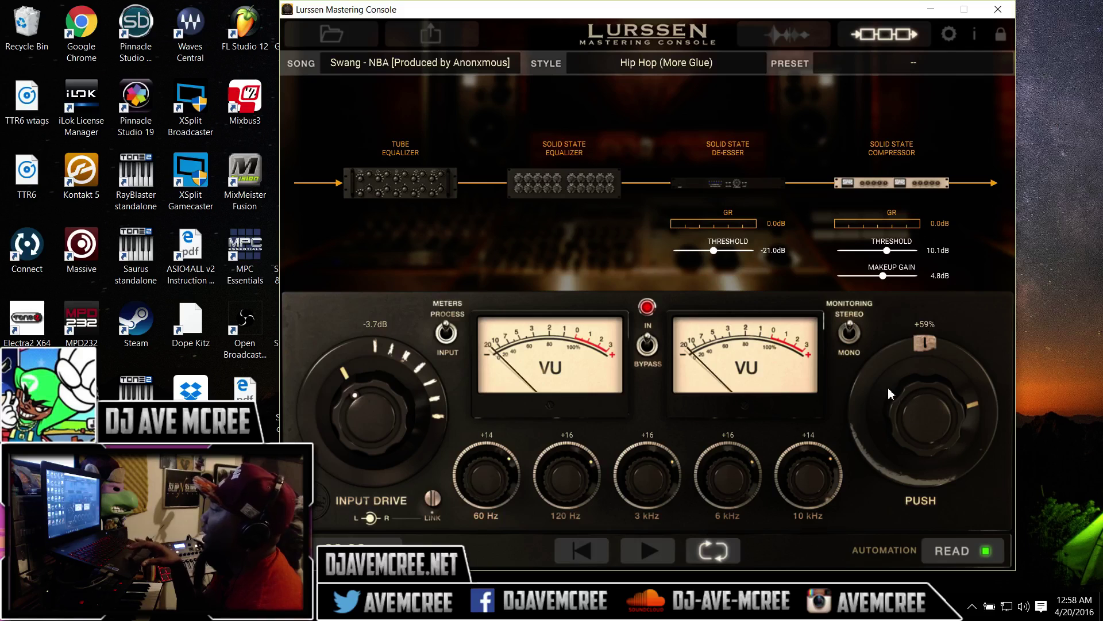
Step: Play the song, try Push at full amount, and bring it down to +4%
key("space")
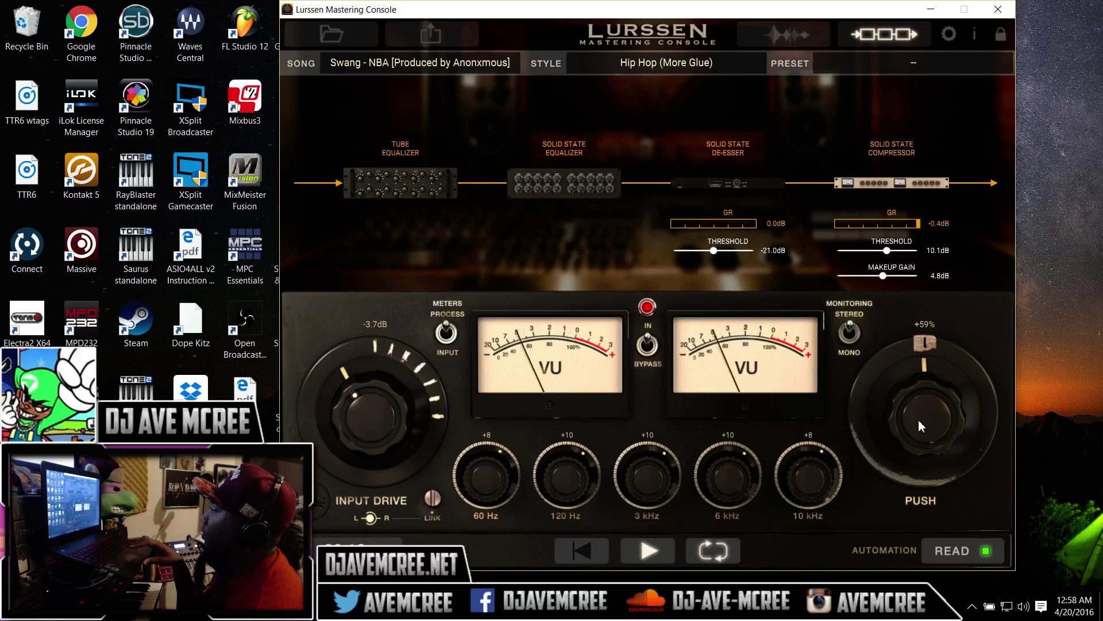
left_click_drag(921, 425, 915, 324)
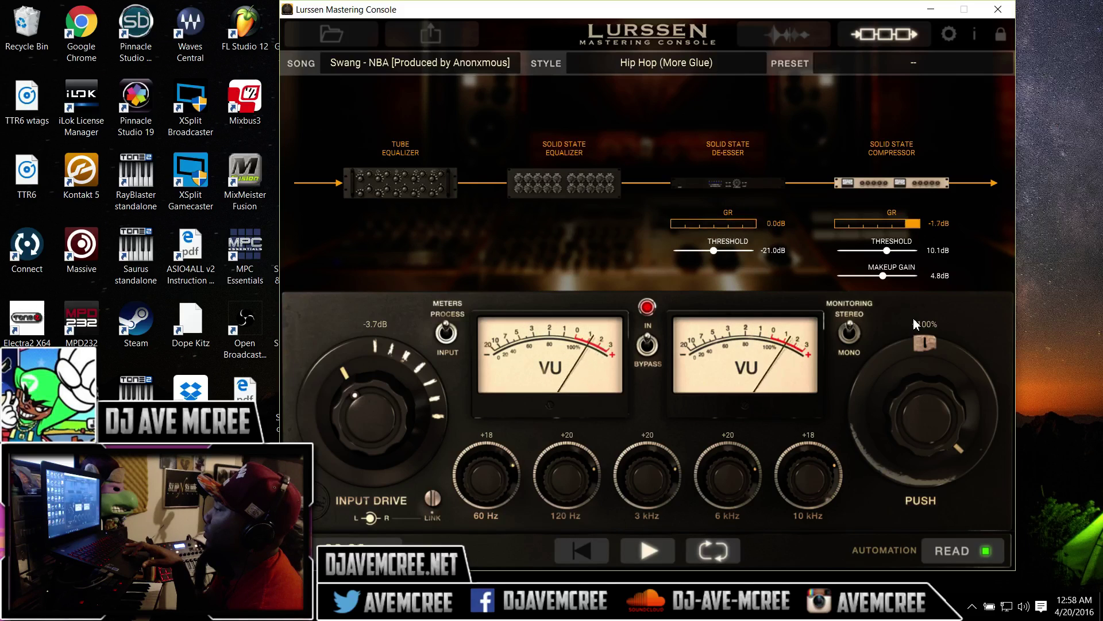
left_click_drag(916, 323, 899, 422)
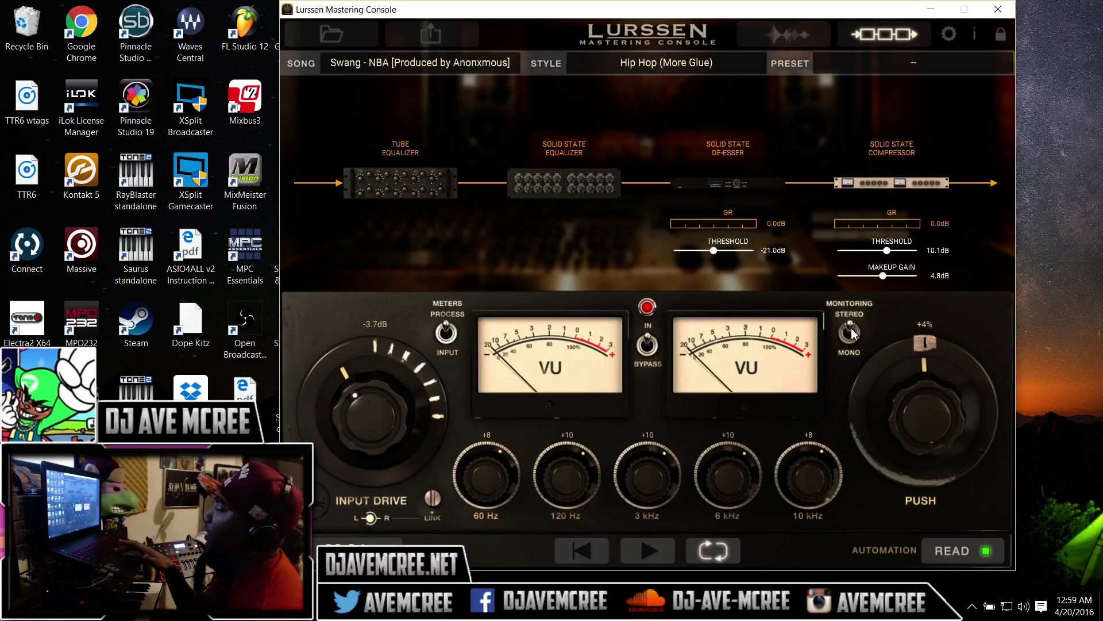
Step: Play the song to check the stereo/mono monitoring switch, and stop playback
key("space")
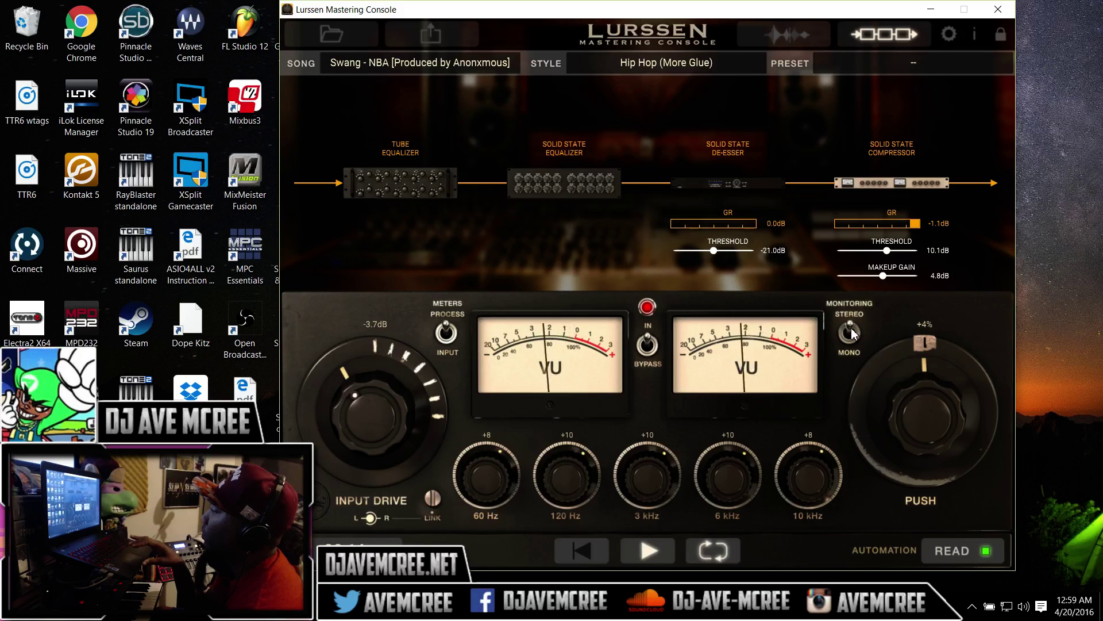
left_click(850, 332)
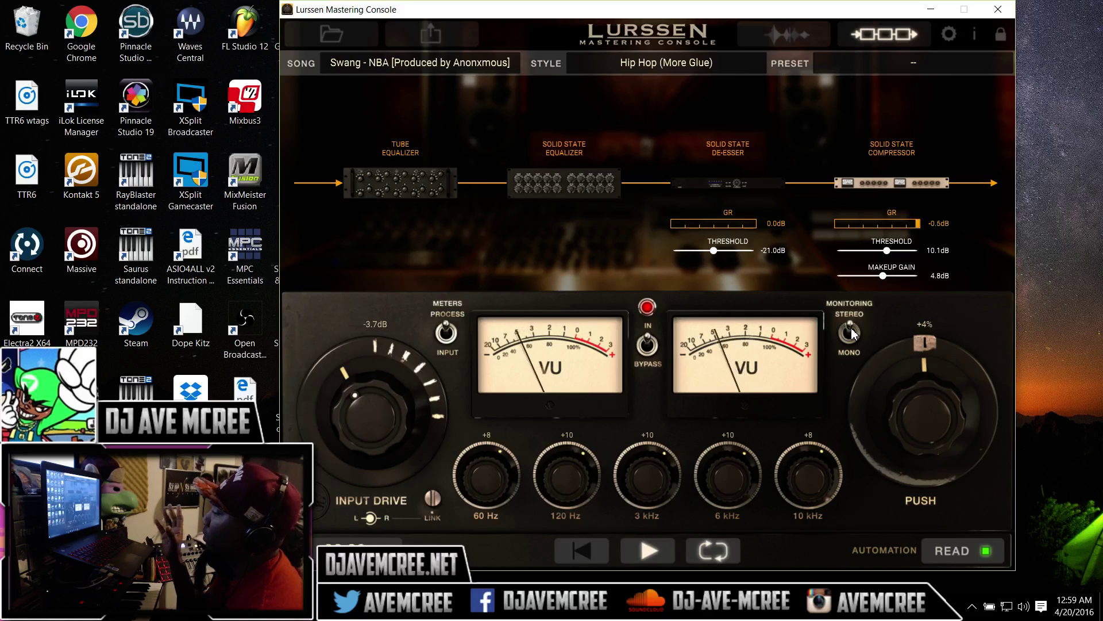
key("space")
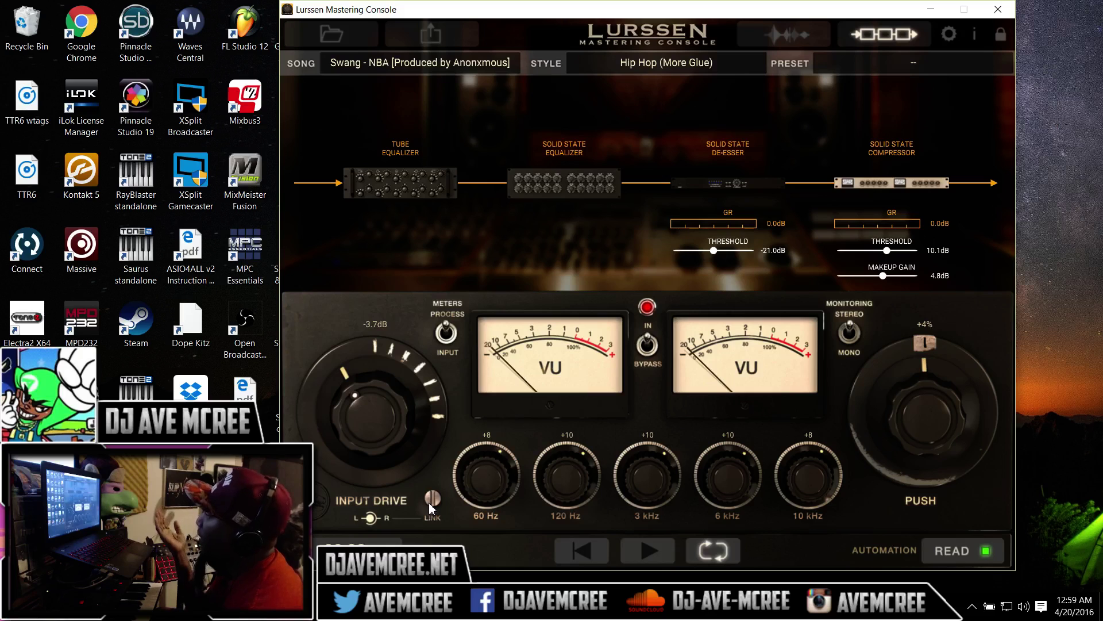
Step: Replace the processing chain with the song's waveform, and overlay the Input automation curve on it
left_click(900, 36)
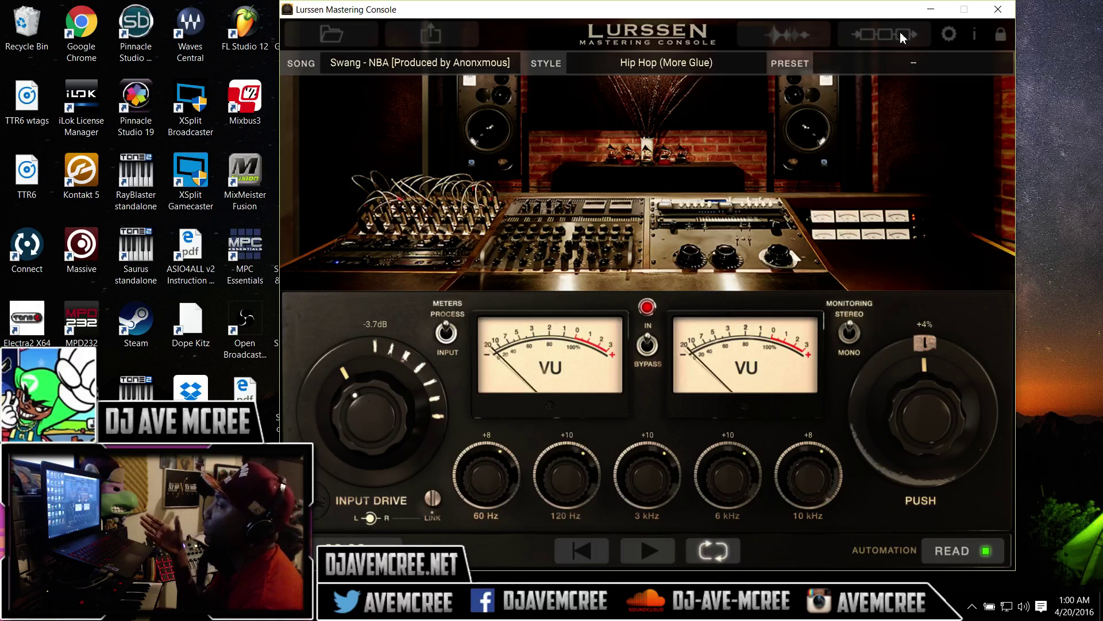
left_click(797, 38)
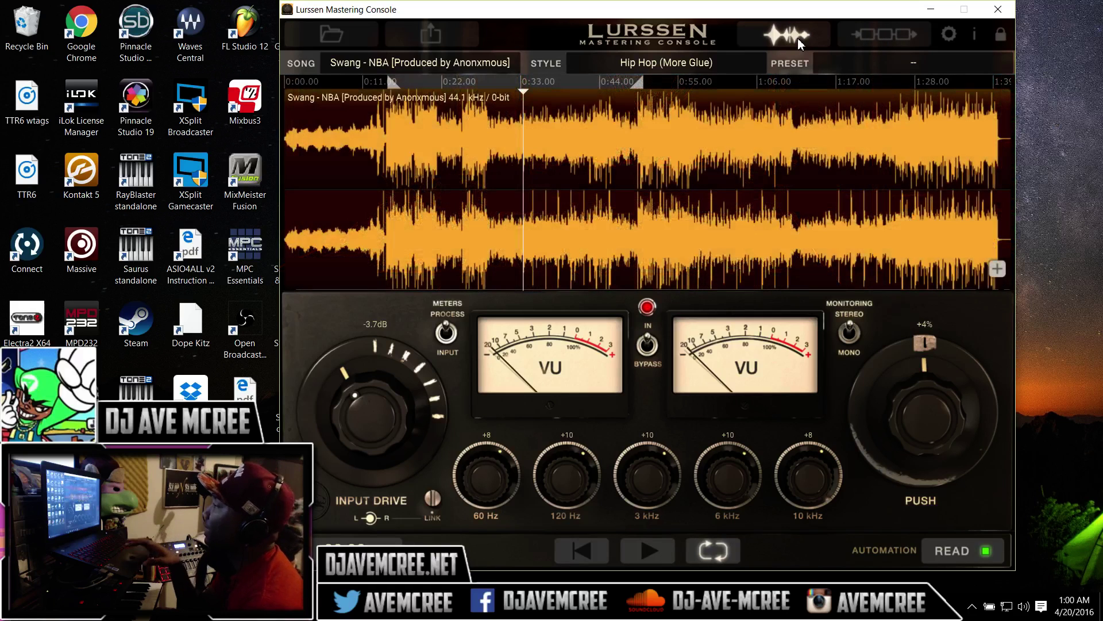
left_click(998, 274)
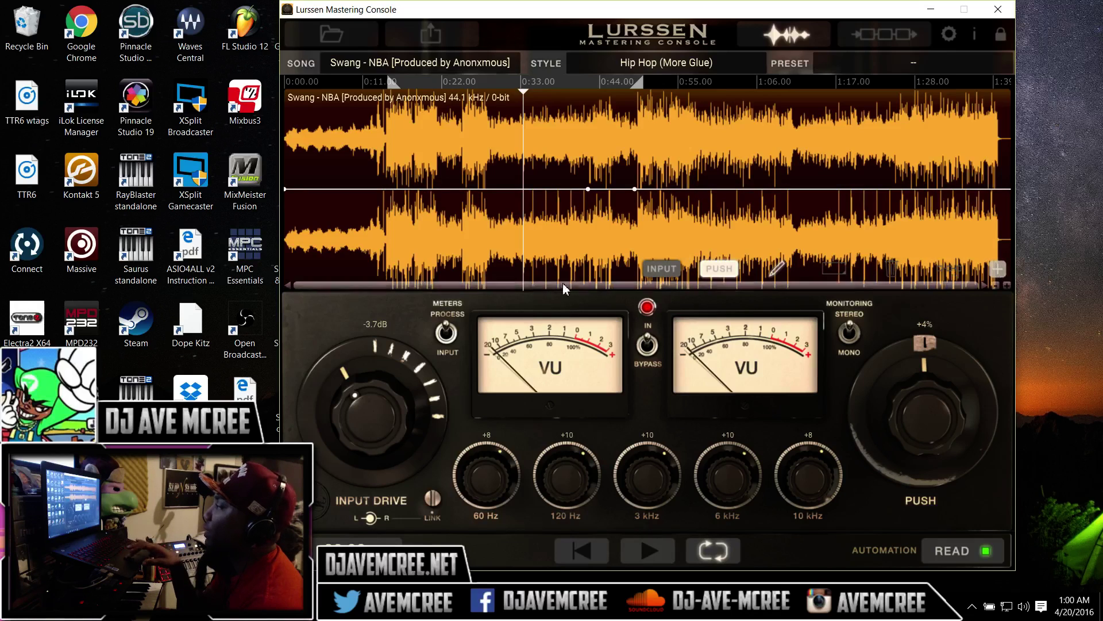
left_click(650, 272)
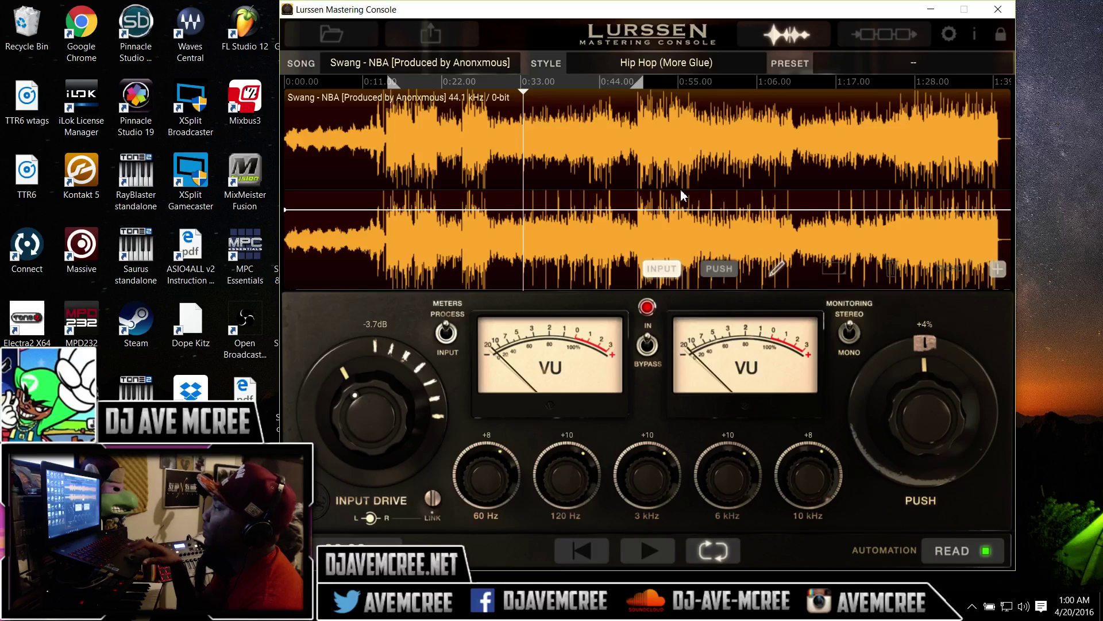
Step: Add Input automation points at about 0:56 and 1:03, and raise the second one to create an upward ramp
left_click(684, 209)
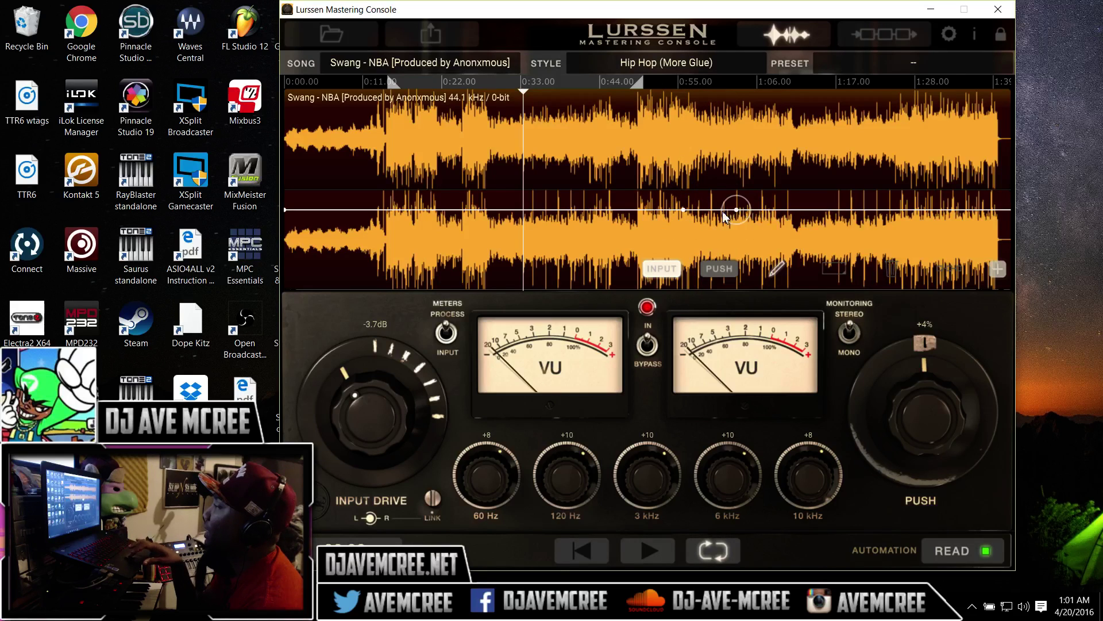
left_click(735, 210)
left_click_drag(734, 211, 736, 177)
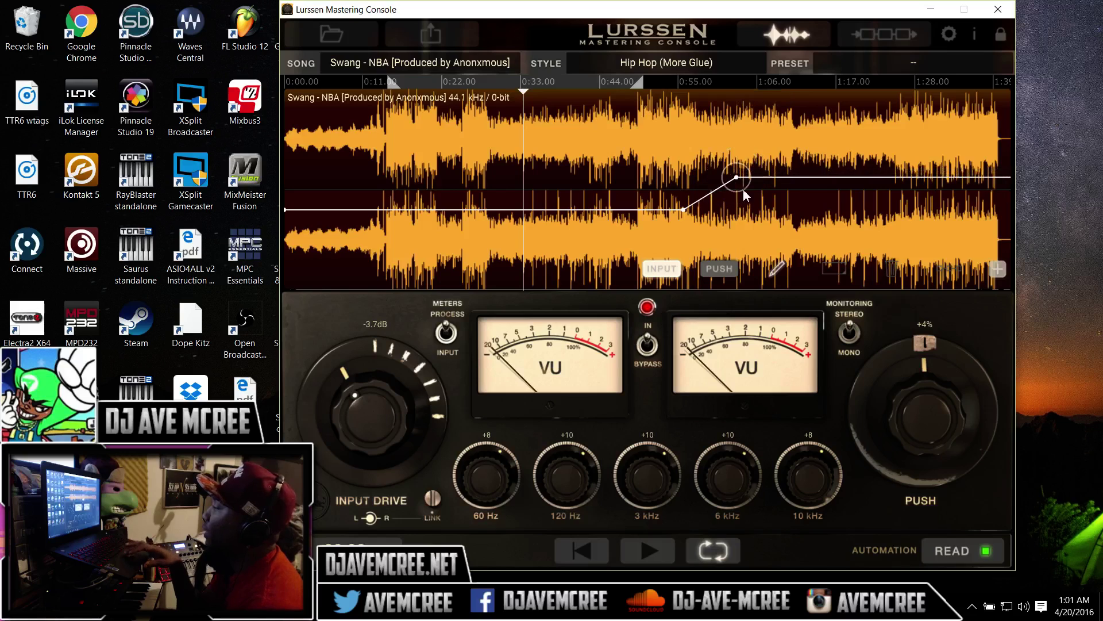
Step: Try the Off automation mode, and restore Read
left_click(957, 553)
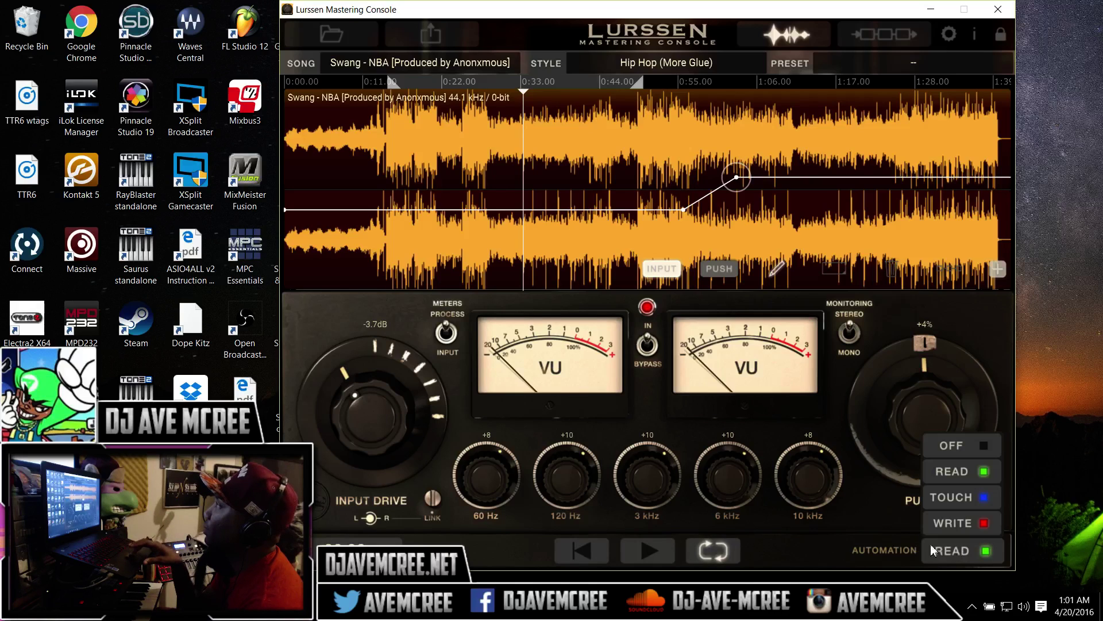
left_click(966, 449)
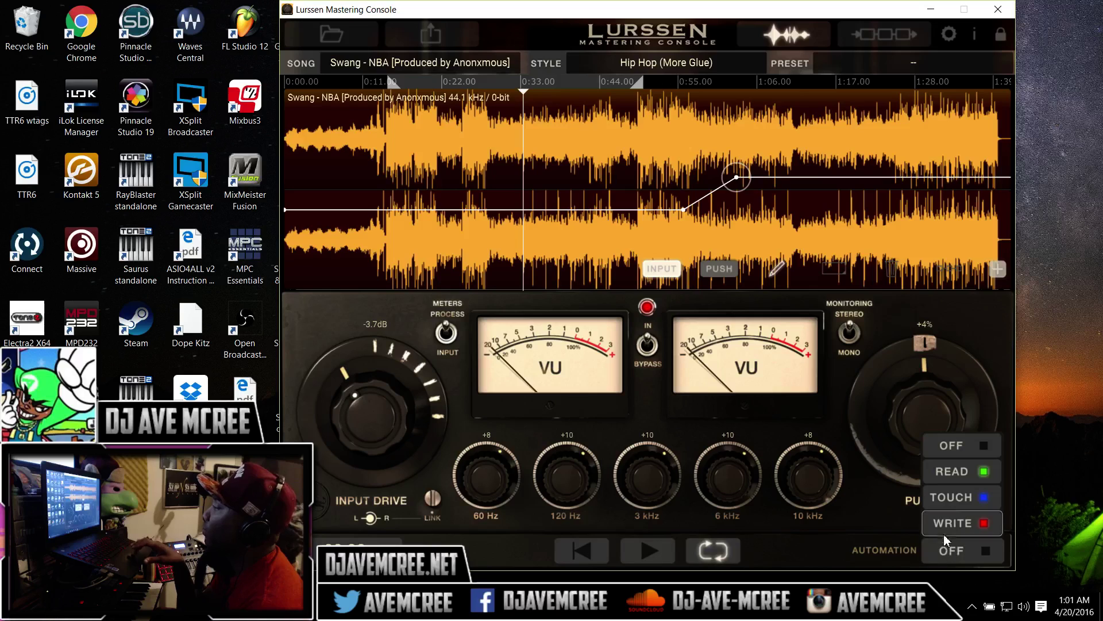
left_click(951, 471)
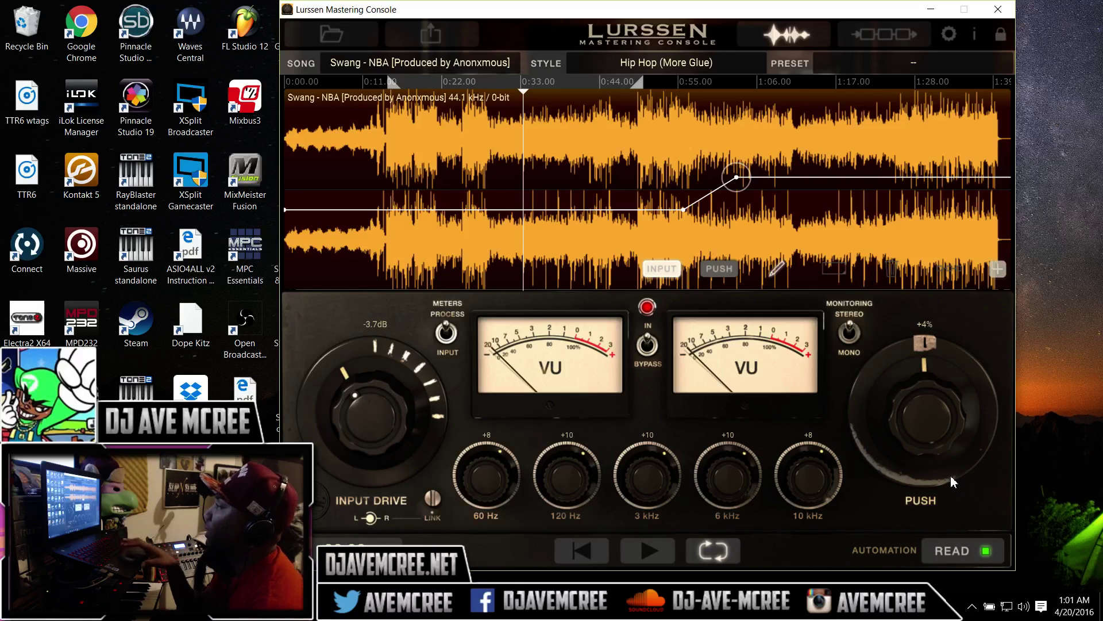
Step: Set the loop region from about 0:53 to 1:17, play it through the automation ramp, and stop playback
left_click_drag(620, 82, 844, 82)
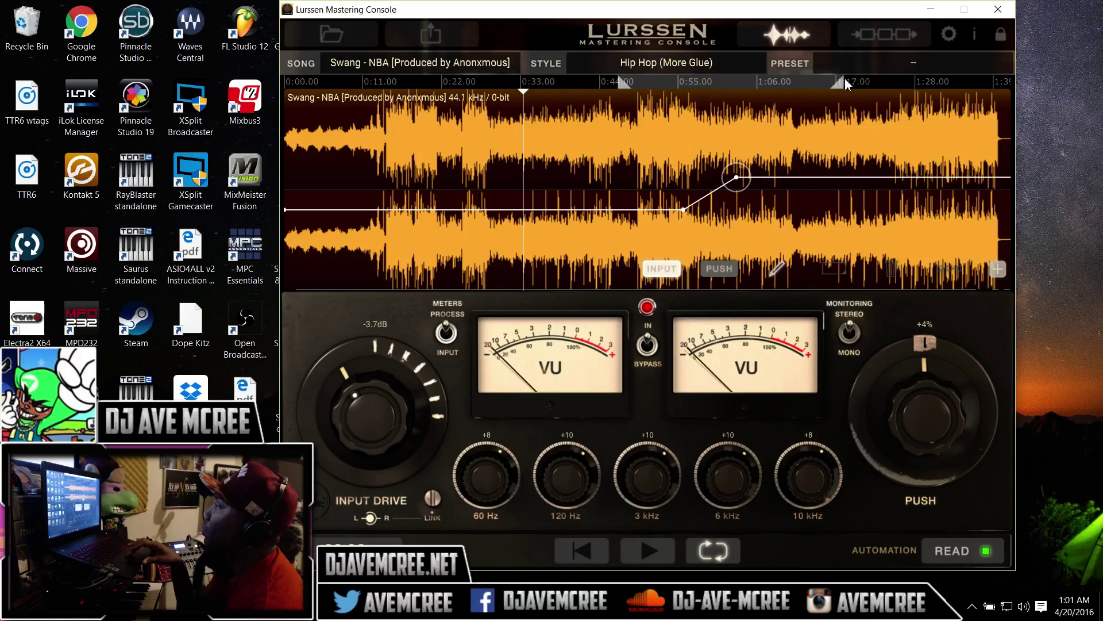
left_click(660, 550)
left_click_drag(624, 82, 661, 82)
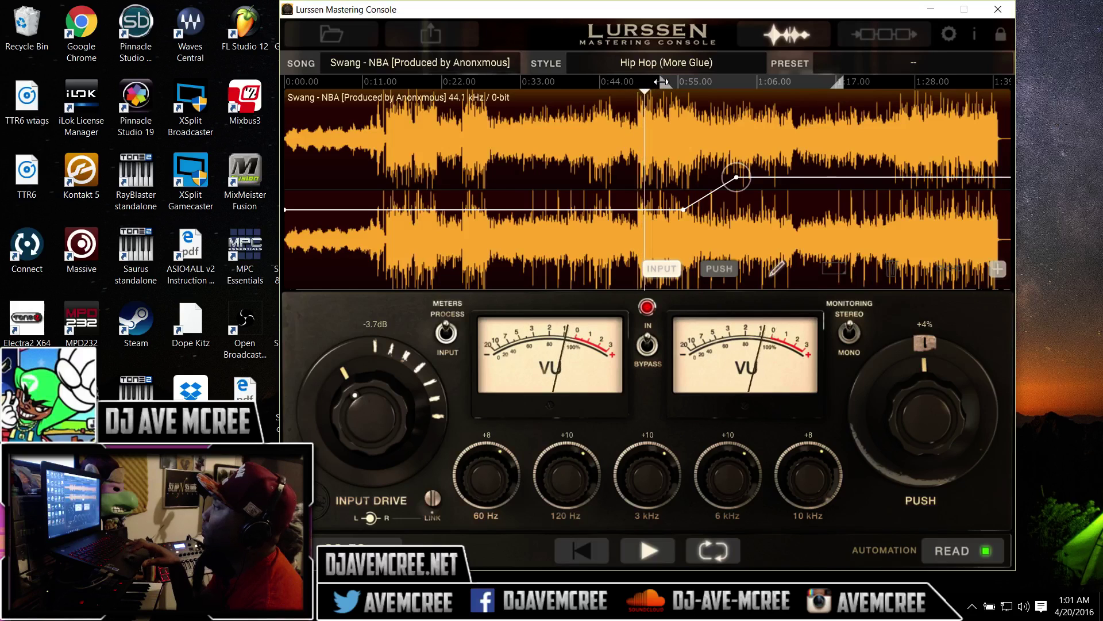
left_click(686, 82)
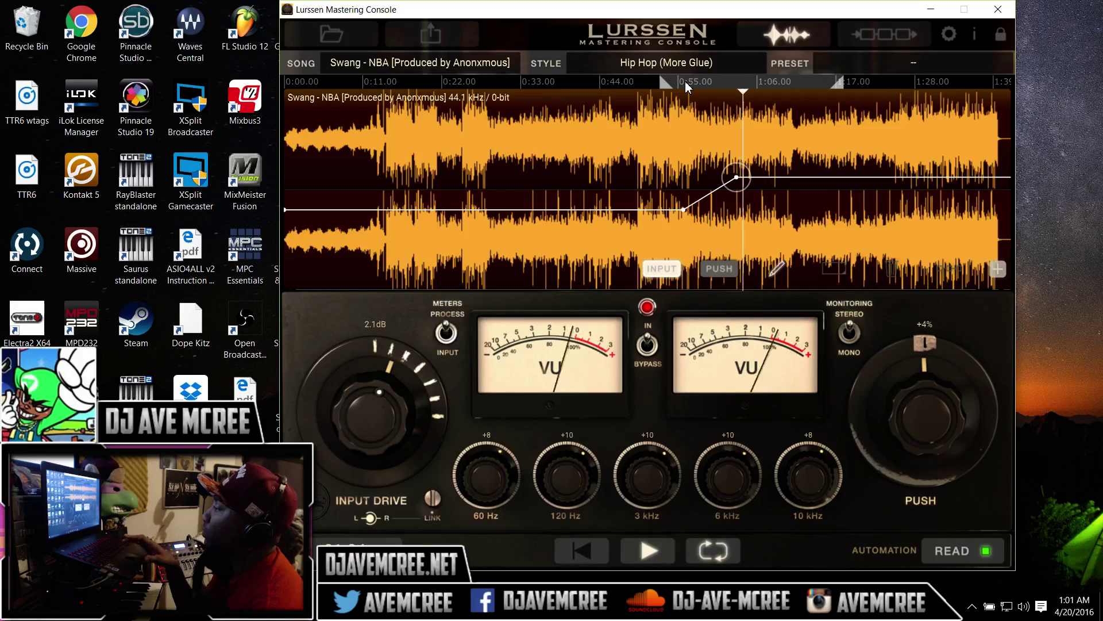
key("space")
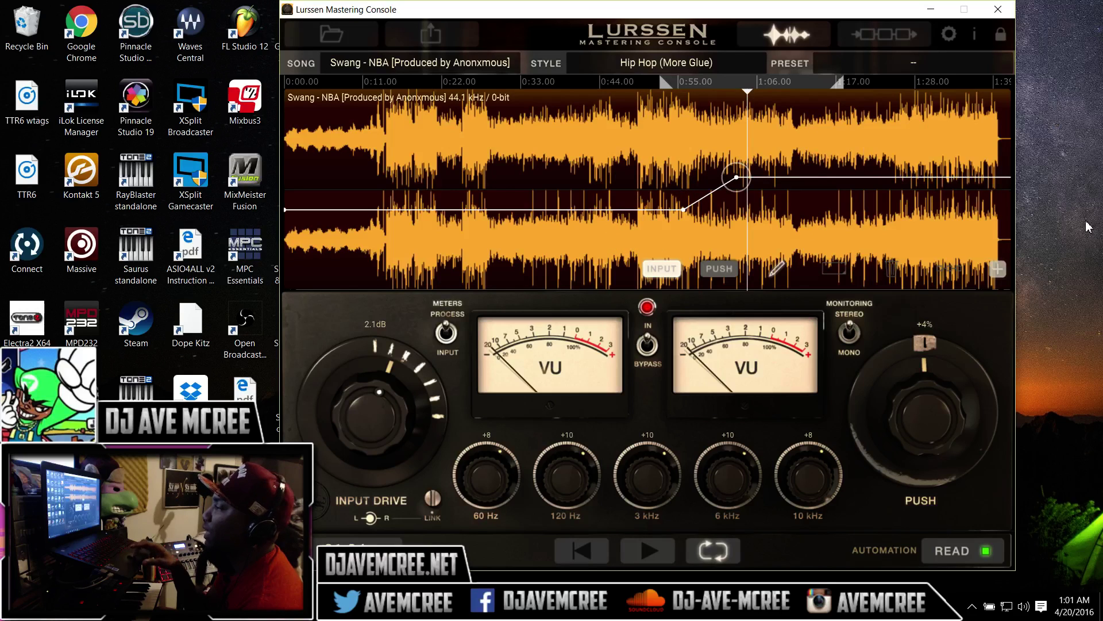
Step: Turn Input Drive down to -15.0 dB, and play the loop to check how the automation controls the knob
left_click_drag(367, 411, 368, 454)
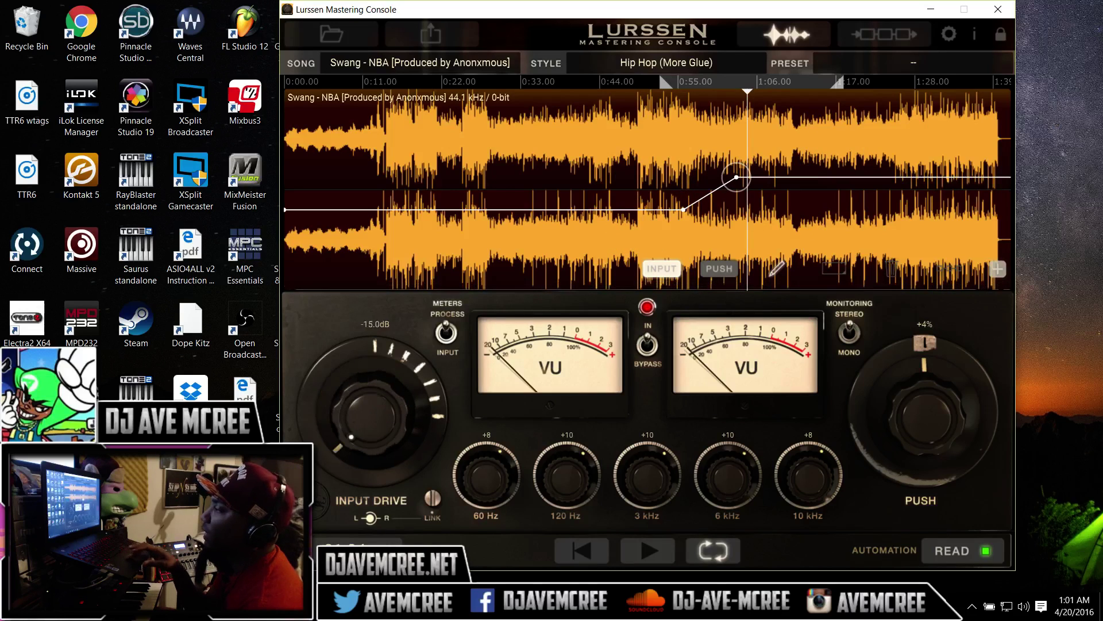
mouse_move(549, 610)
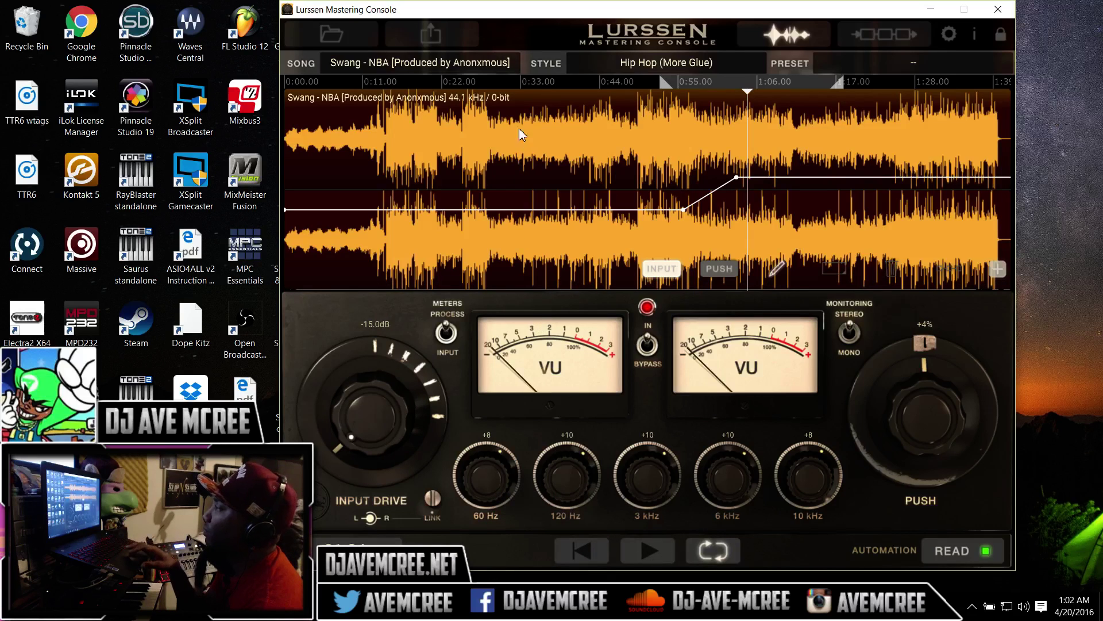
left_click(778, 81)
key("space")
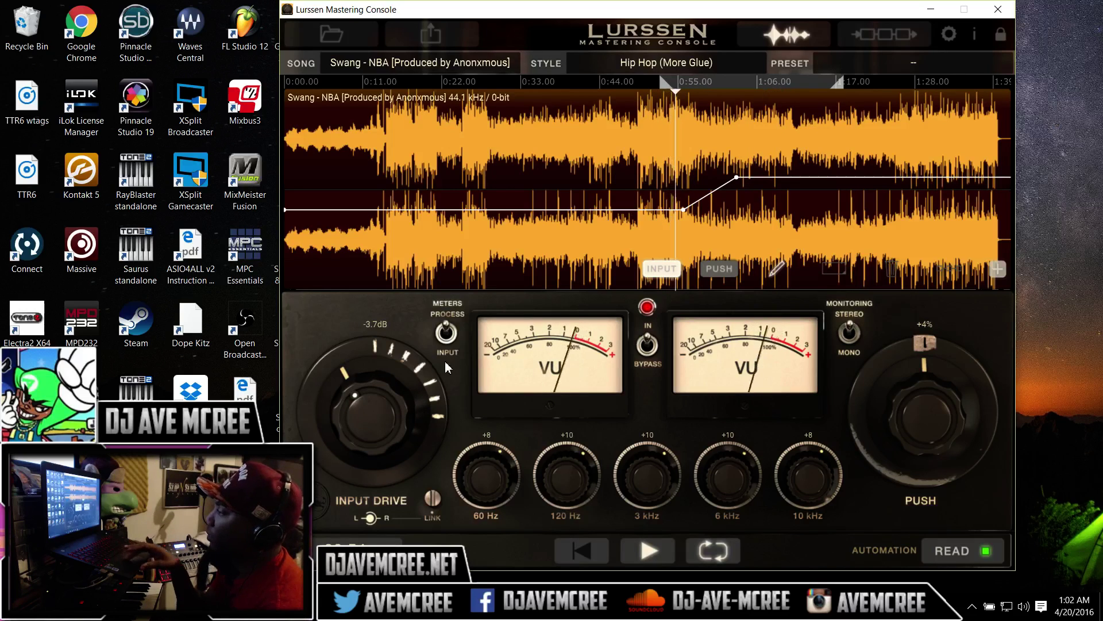
mouse_move(512, 608)
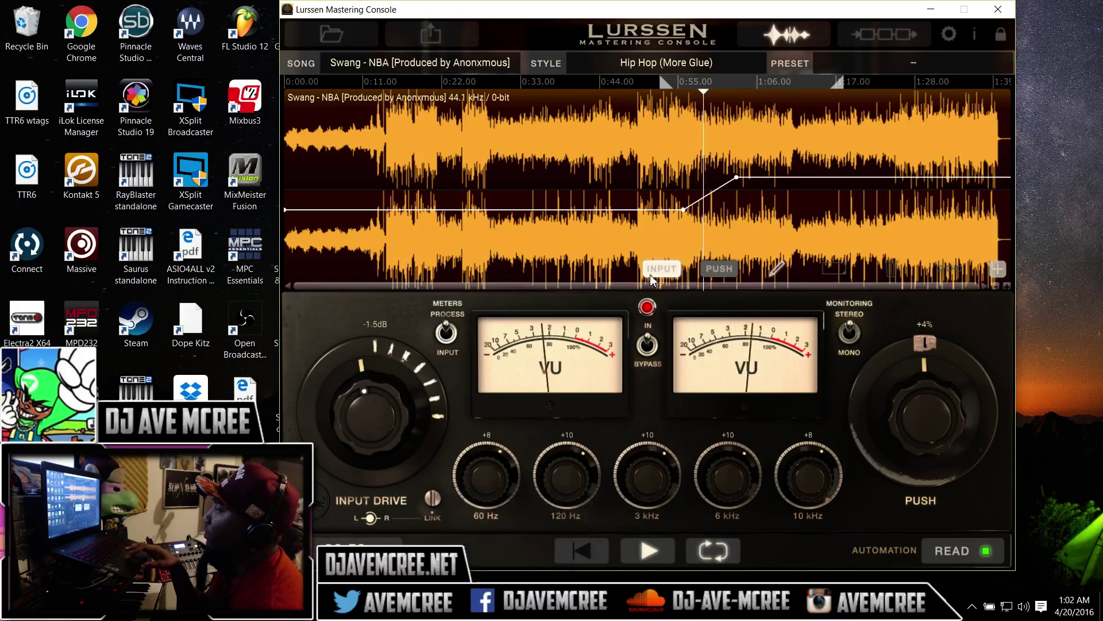
key("space")
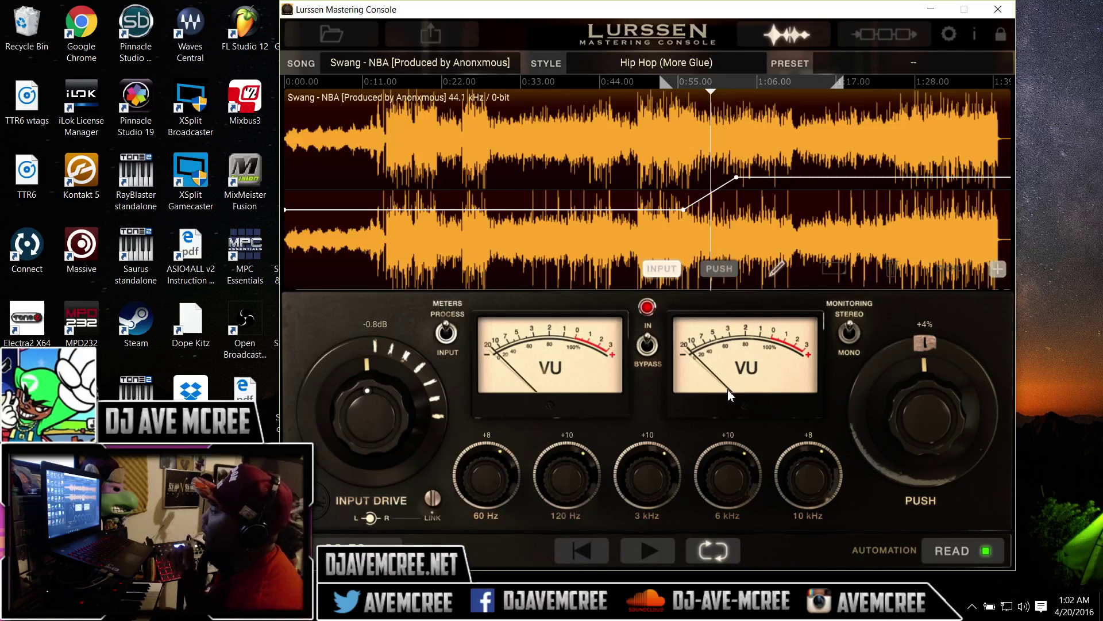
Step: Raise the Input automation point near 0:56, and add a fade-out from about 1:30 to the minimum at the song's end
left_click_drag(683, 210, 685, 185)
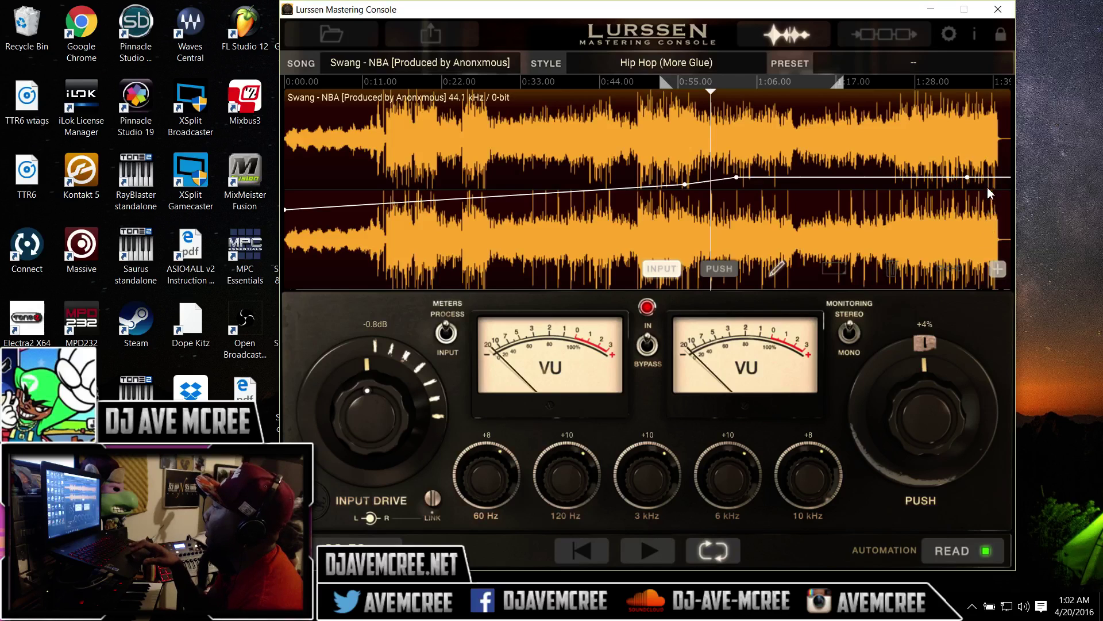
left_click_drag(990, 180, 1006, 329)
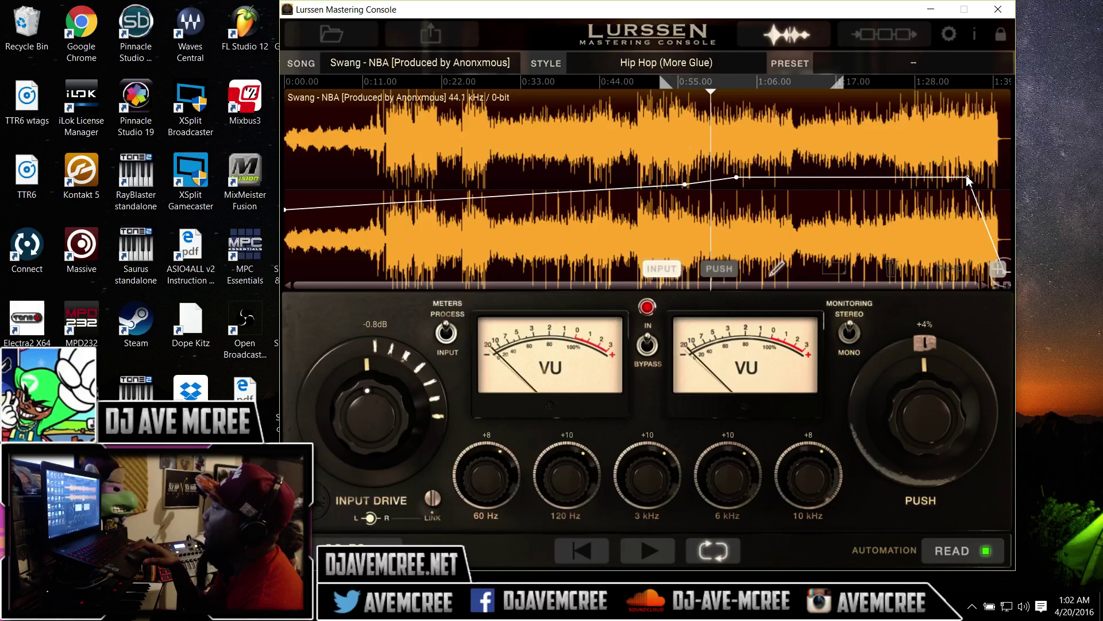
left_click_drag(956, 180, 929, 179)
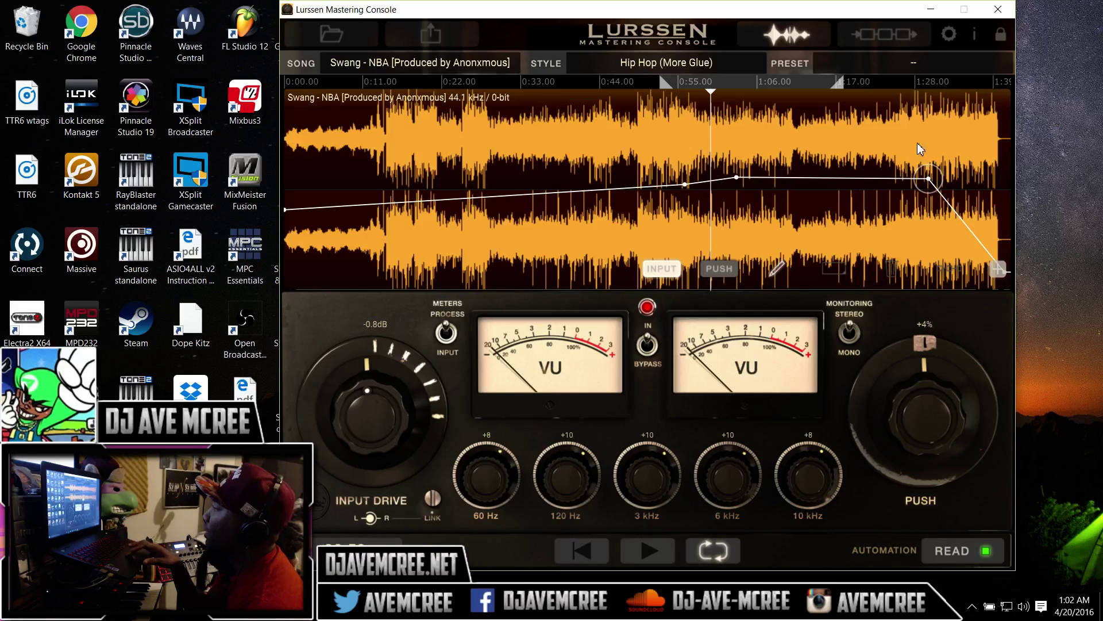
Step: Loop the ending from about 1:26, and play it while trying to adjust Input Drive and hiding the automation curve
left_click_drag(805, 92, 949, 85)
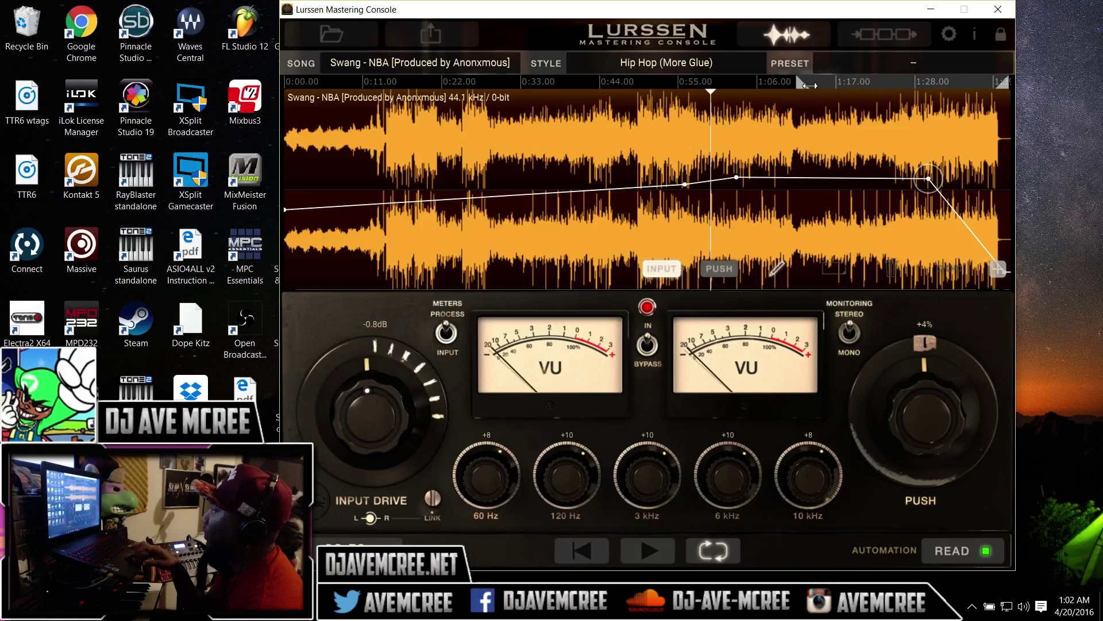
left_click_drag(804, 84, 910, 87)
key("space")
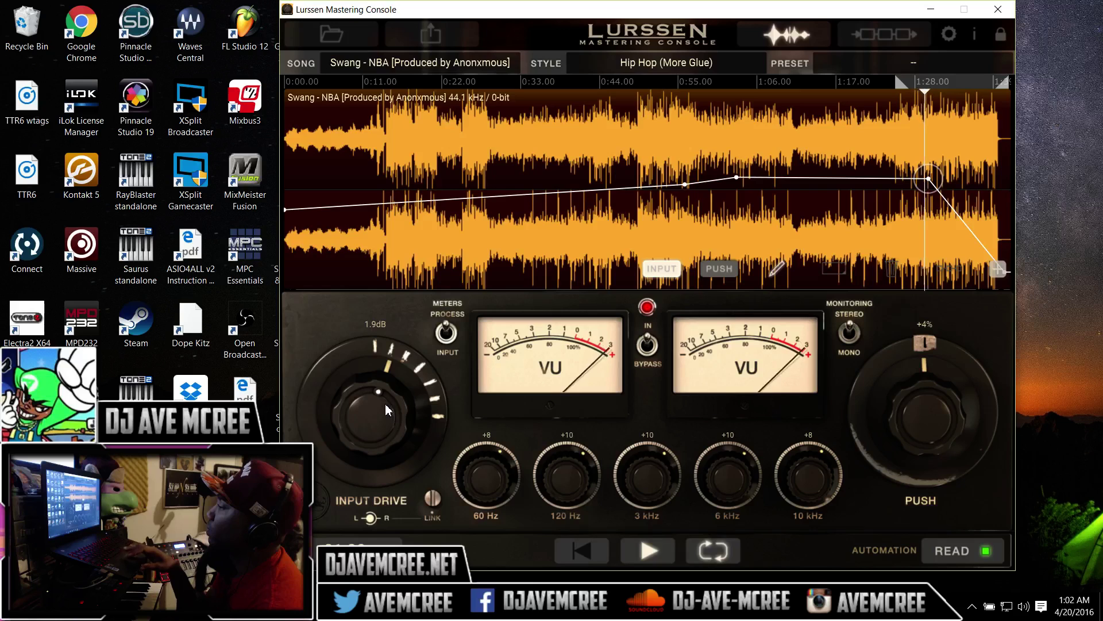
left_click_drag(386, 409, 393, 413)
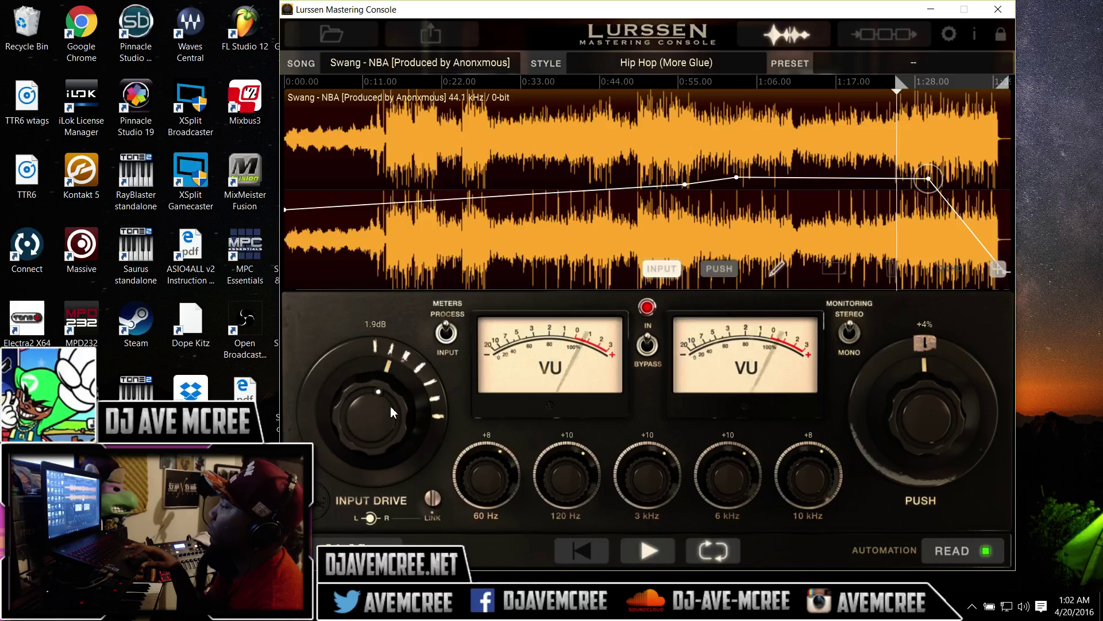
left_click(999, 269)
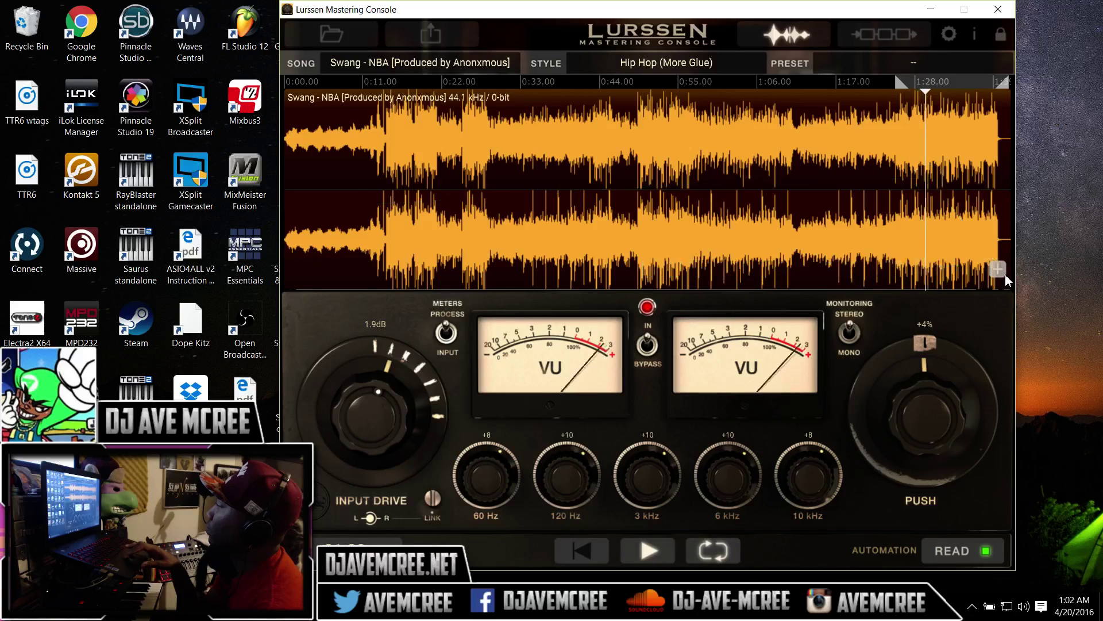
mouse_move(913, 292)
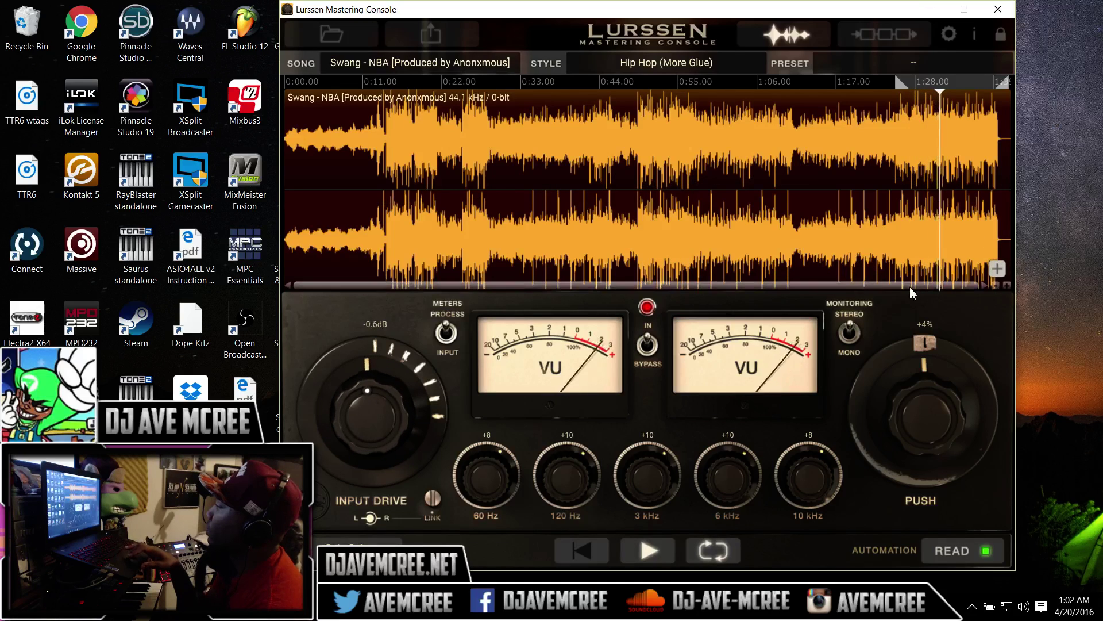
key("space")
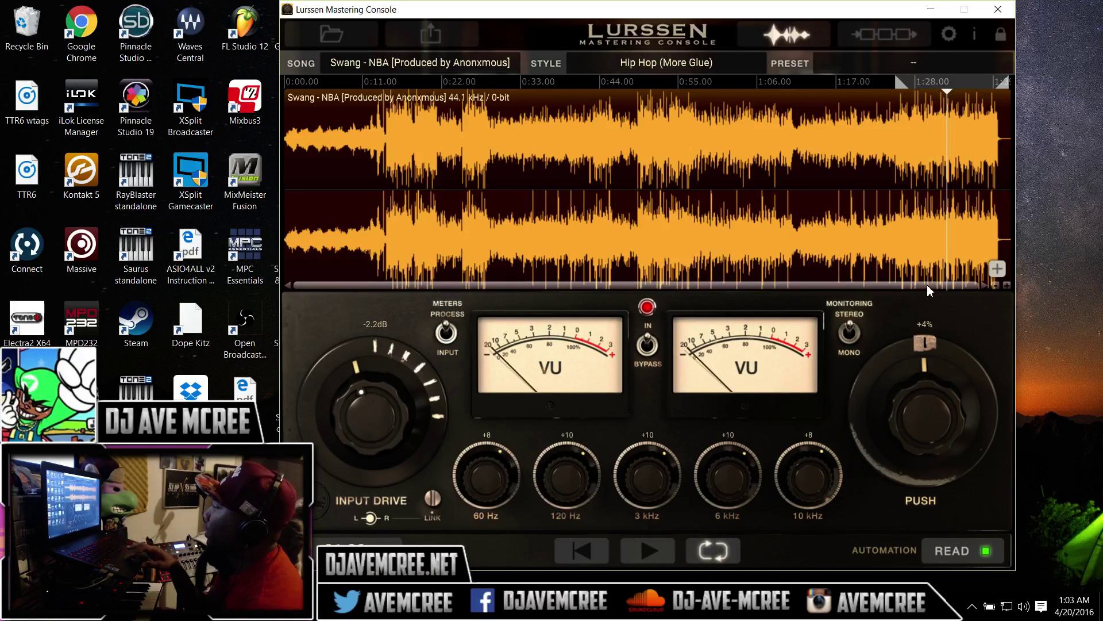
Step: Remove the Input automation point at about 1:30, and add one at the minimum level at about 1:35
left_click(1008, 285)
left_click(1007, 285)
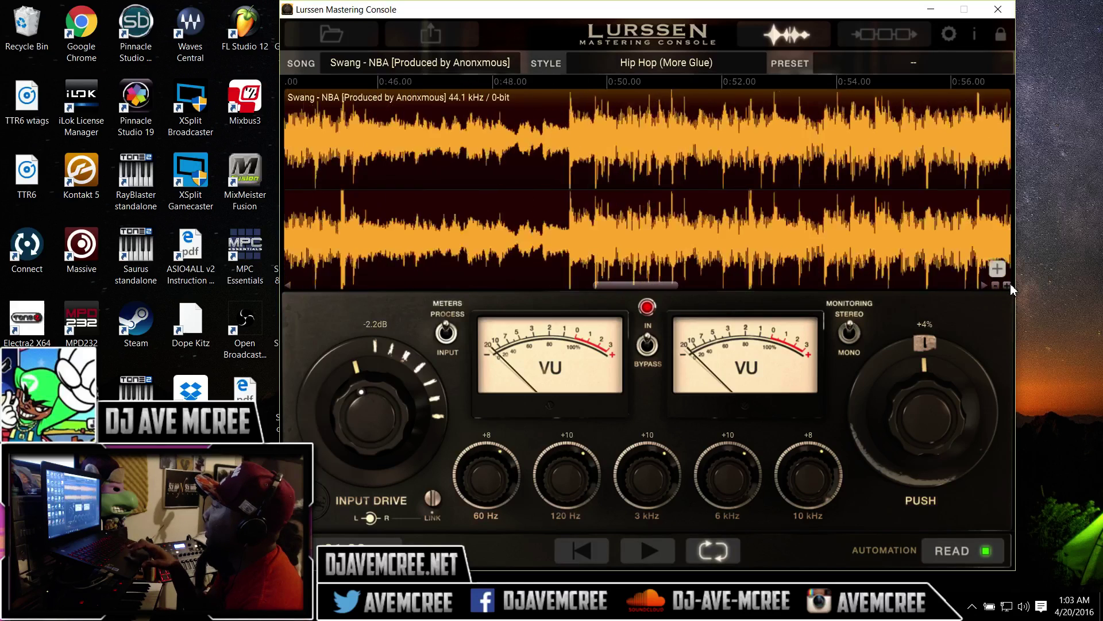
left_click(1008, 285)
left_click_drag(636, 285, 981, 304)
left_click(997, 269)
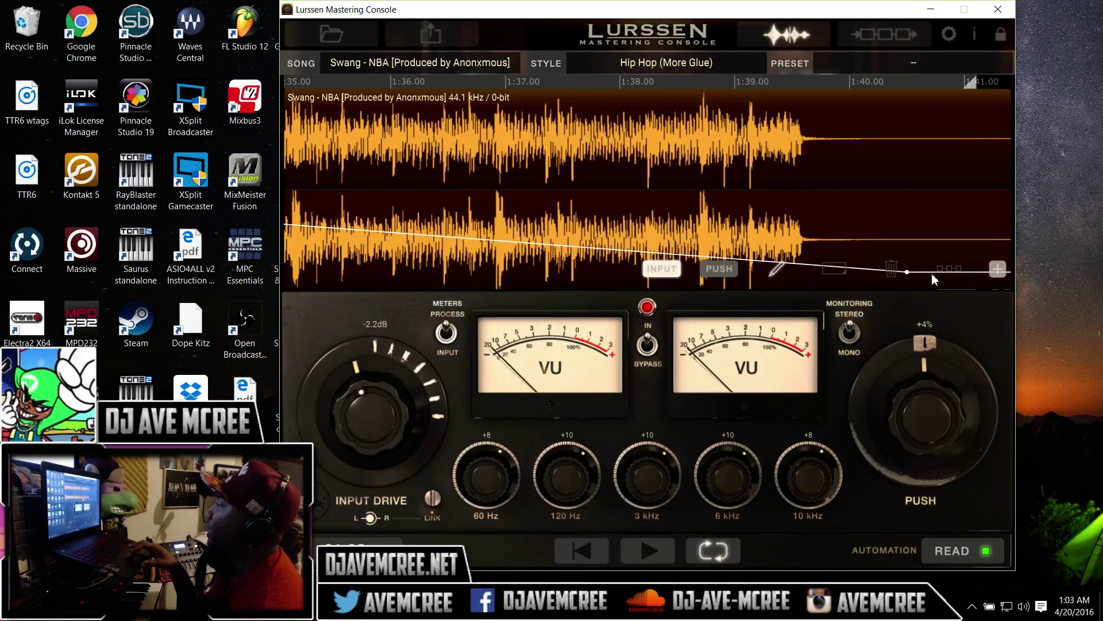
left_click_drag(910, 273, 908, 274)
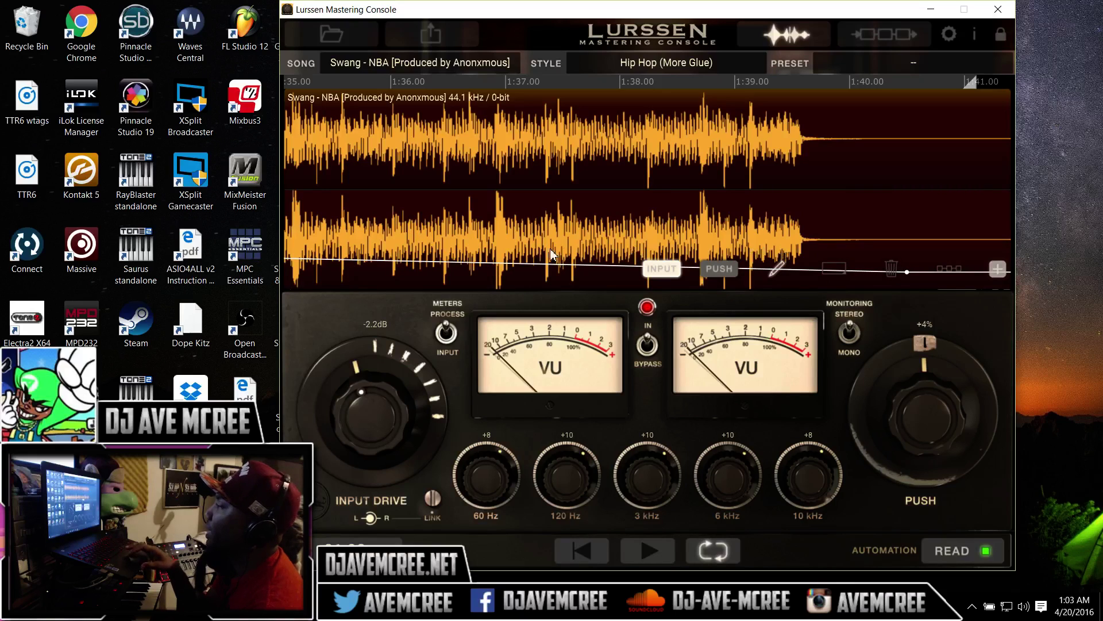
left_click(544, 271)
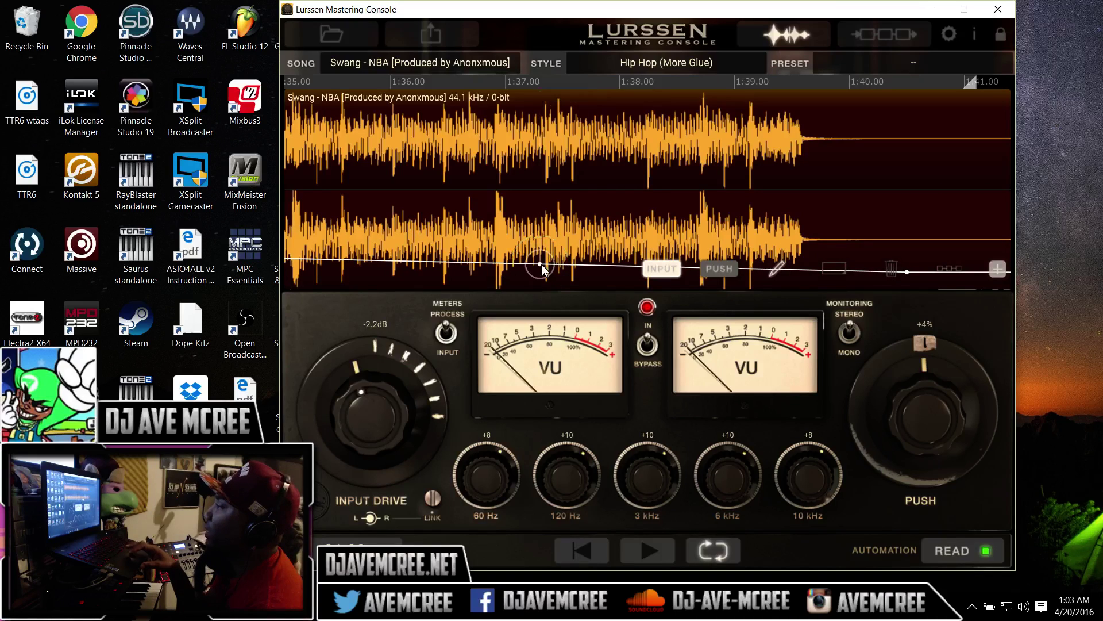
left_click_drag(540, 267, 309, 333)
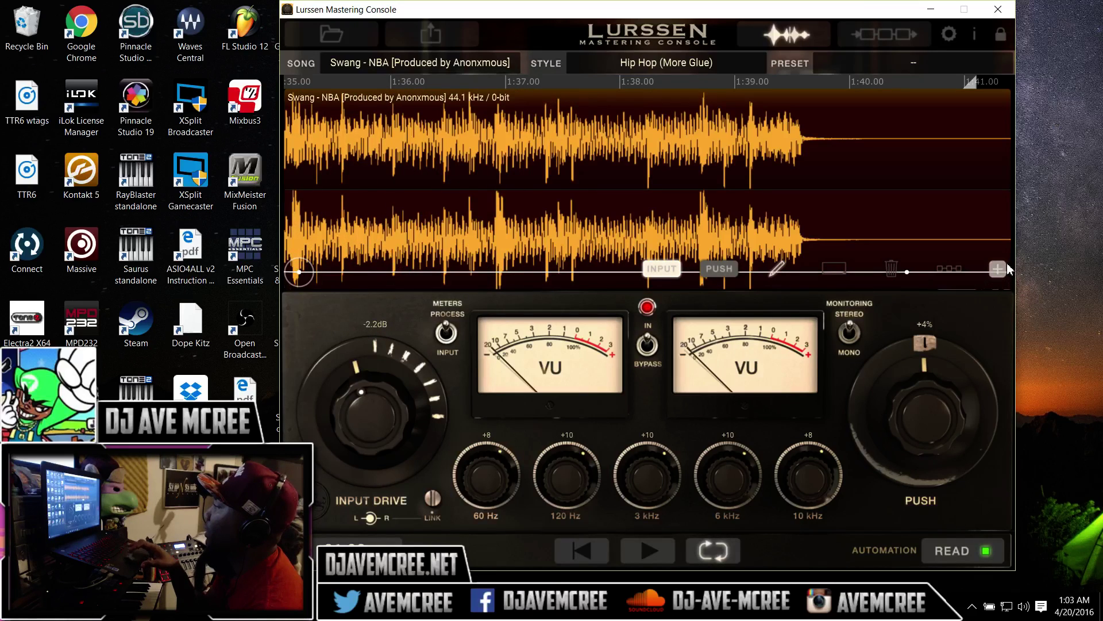
Step: Show the whole song with its Input automation curve, and play the looped ending to check the fade-out
left_click(1006, 286)
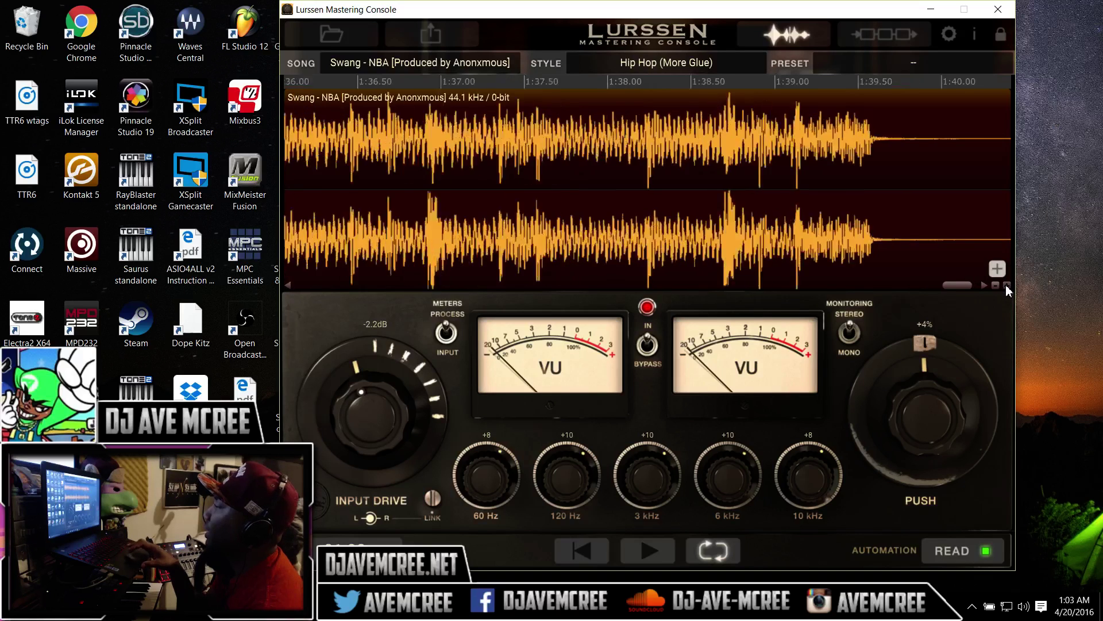
left_click(996, 285)
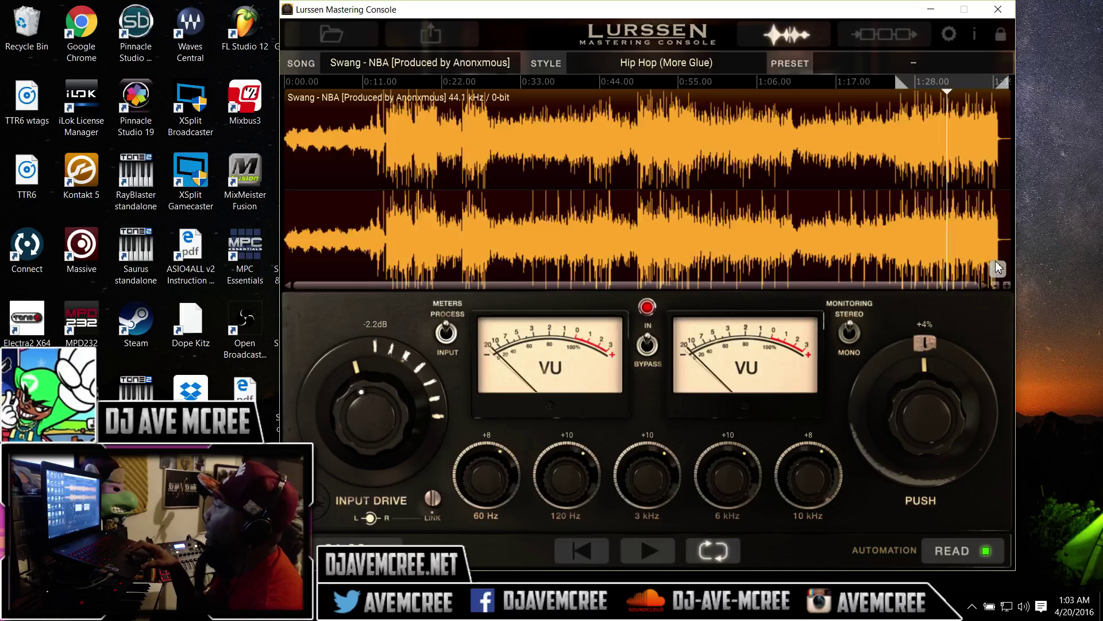
left_click(998, 270)
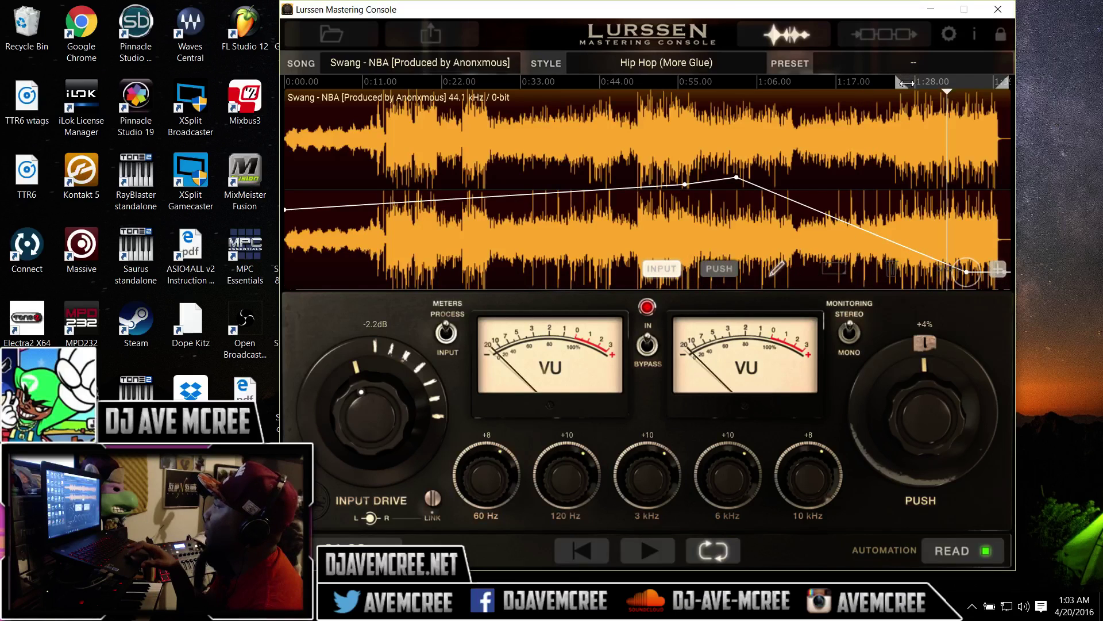
left_click(915, 82)
key("space")
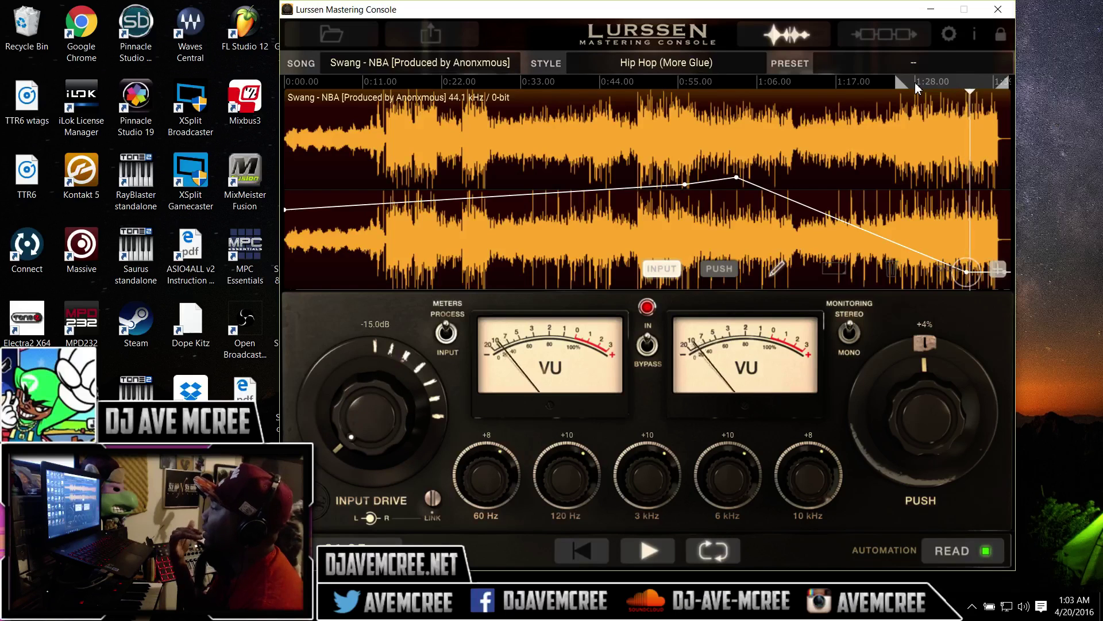
key("space")
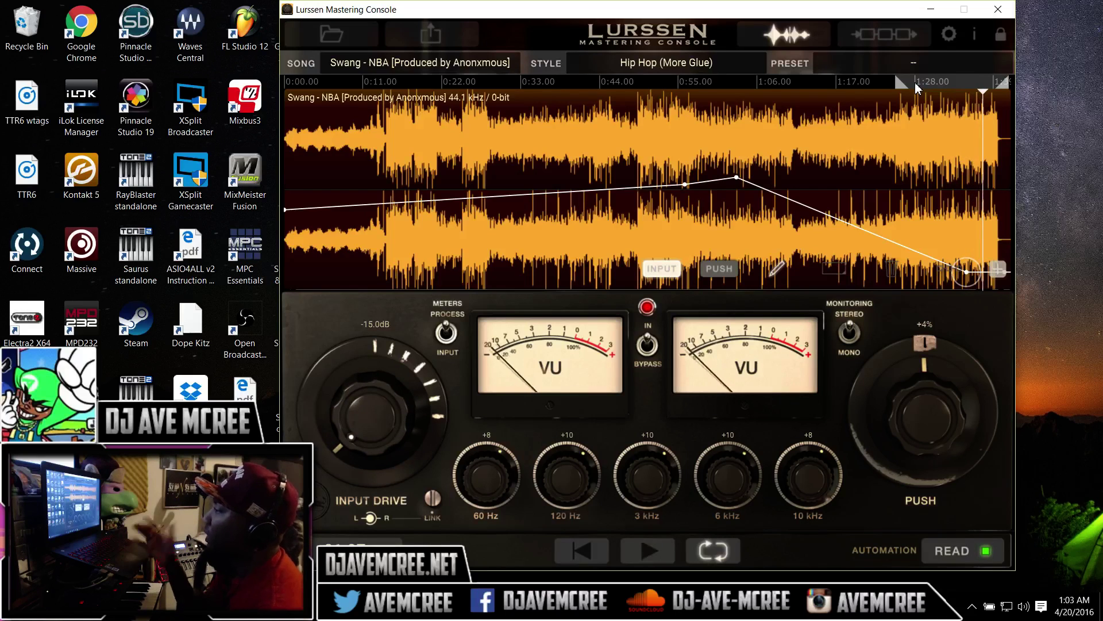